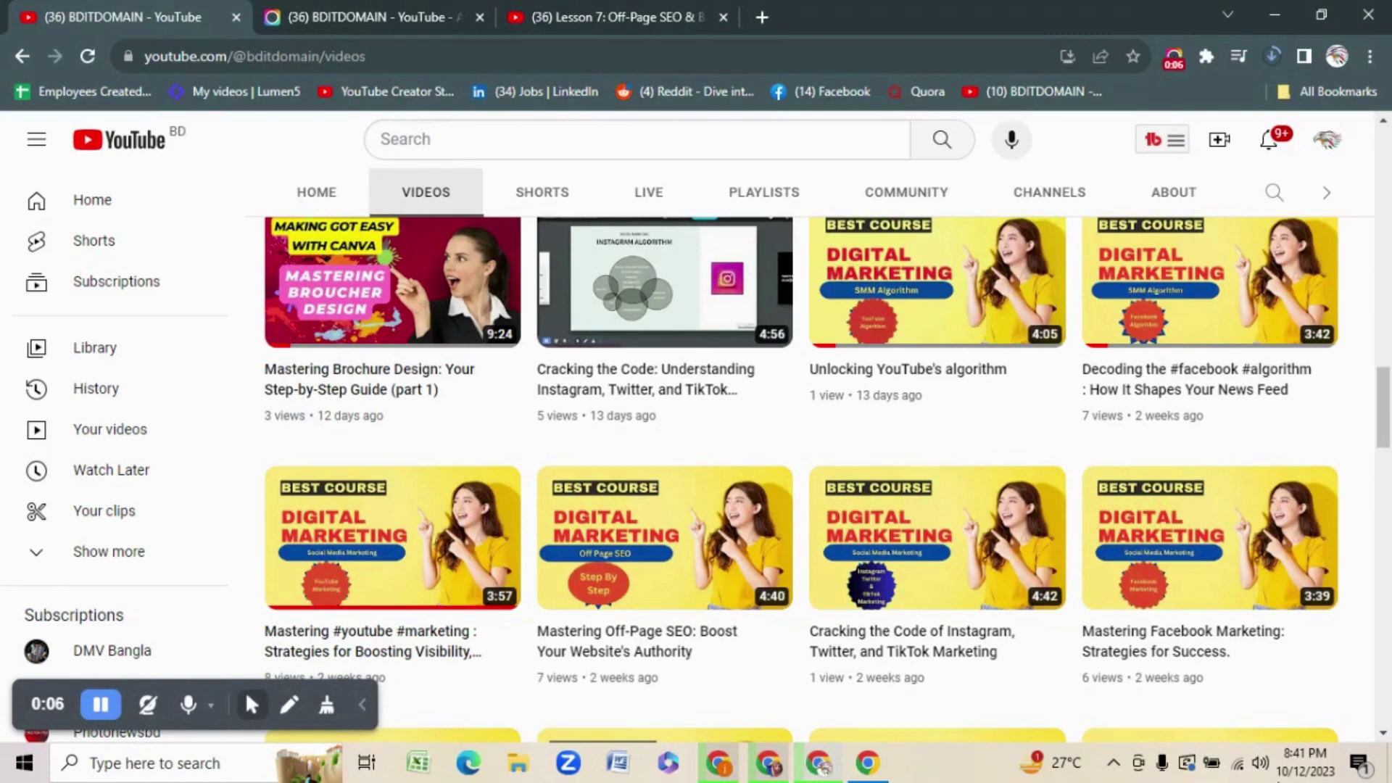
Open and pause the Mastering Facebook Marketing video so Videolytics shows its SEO score of 20.
mouse_move(1318, 561)
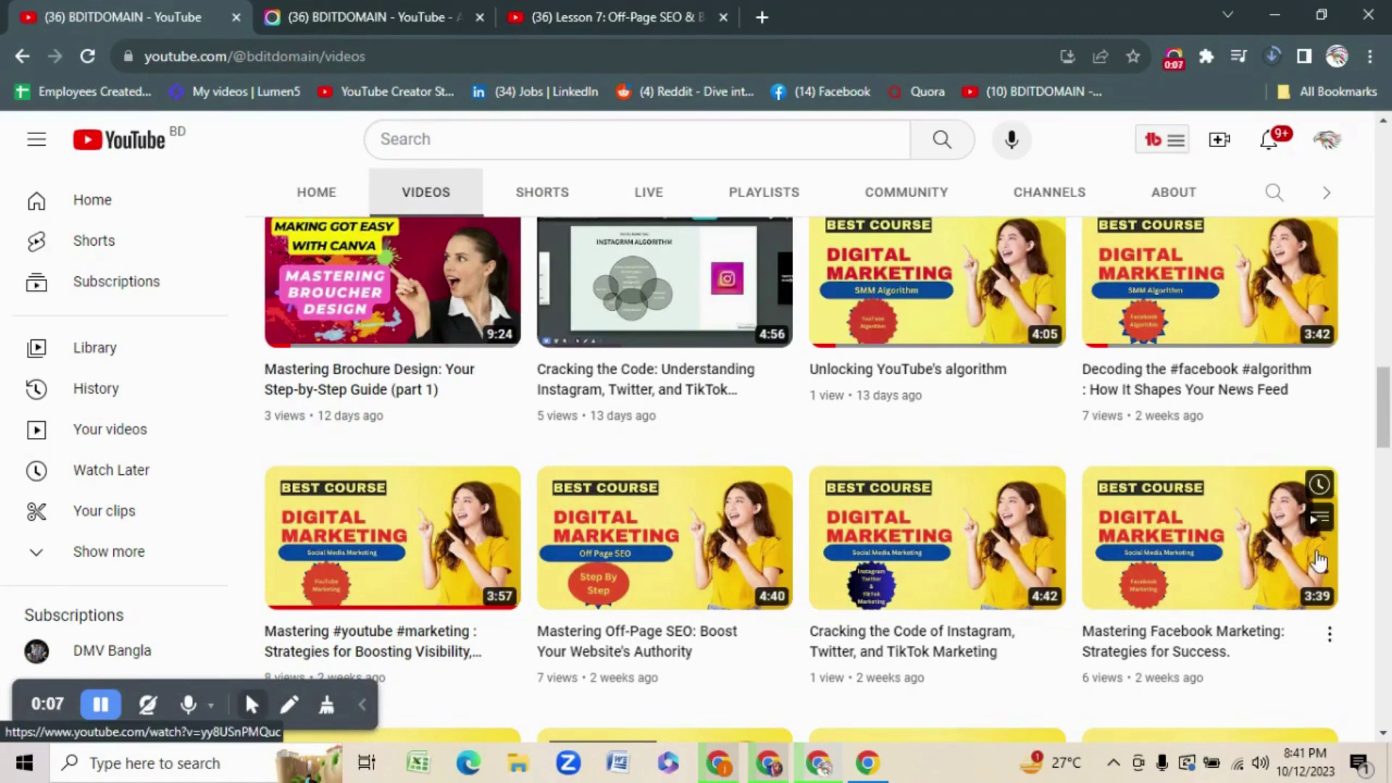
click(1184, 510)
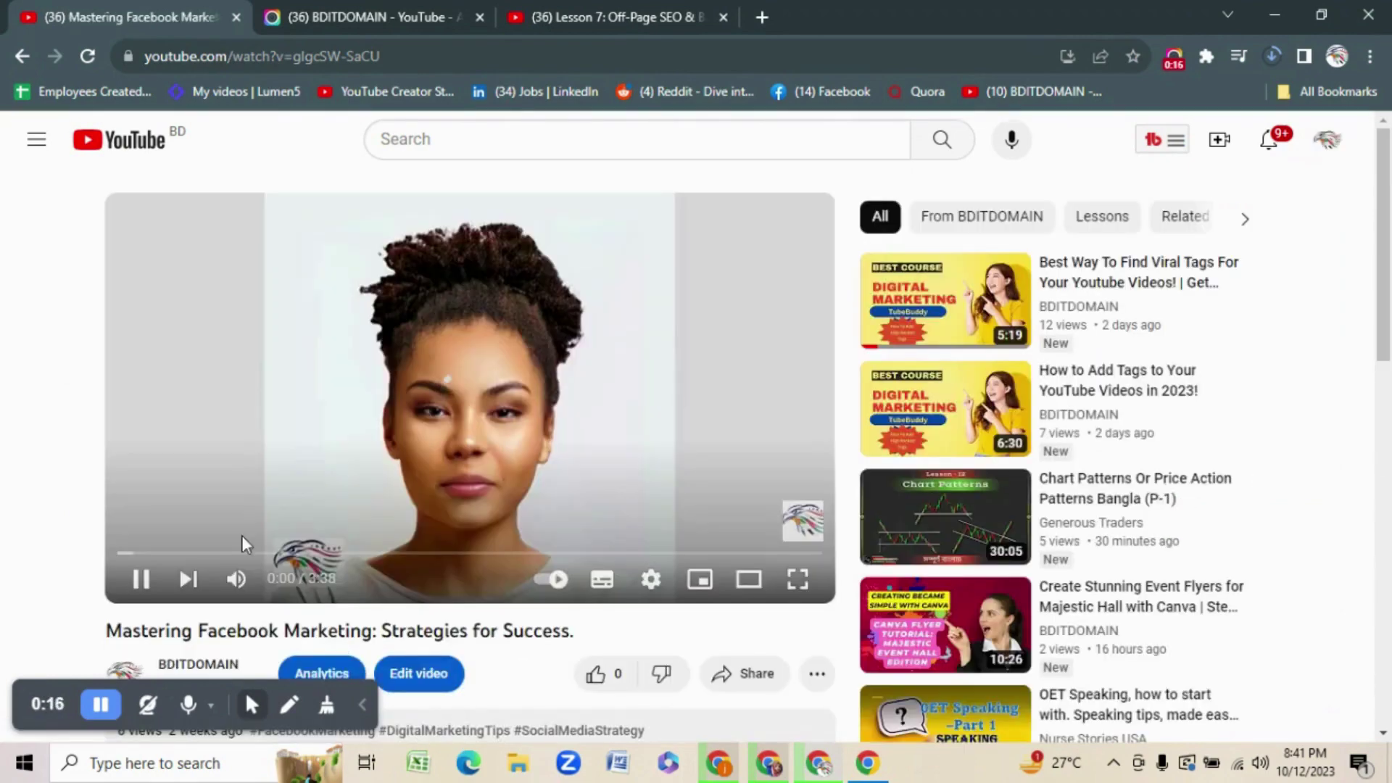
click(140, 584)
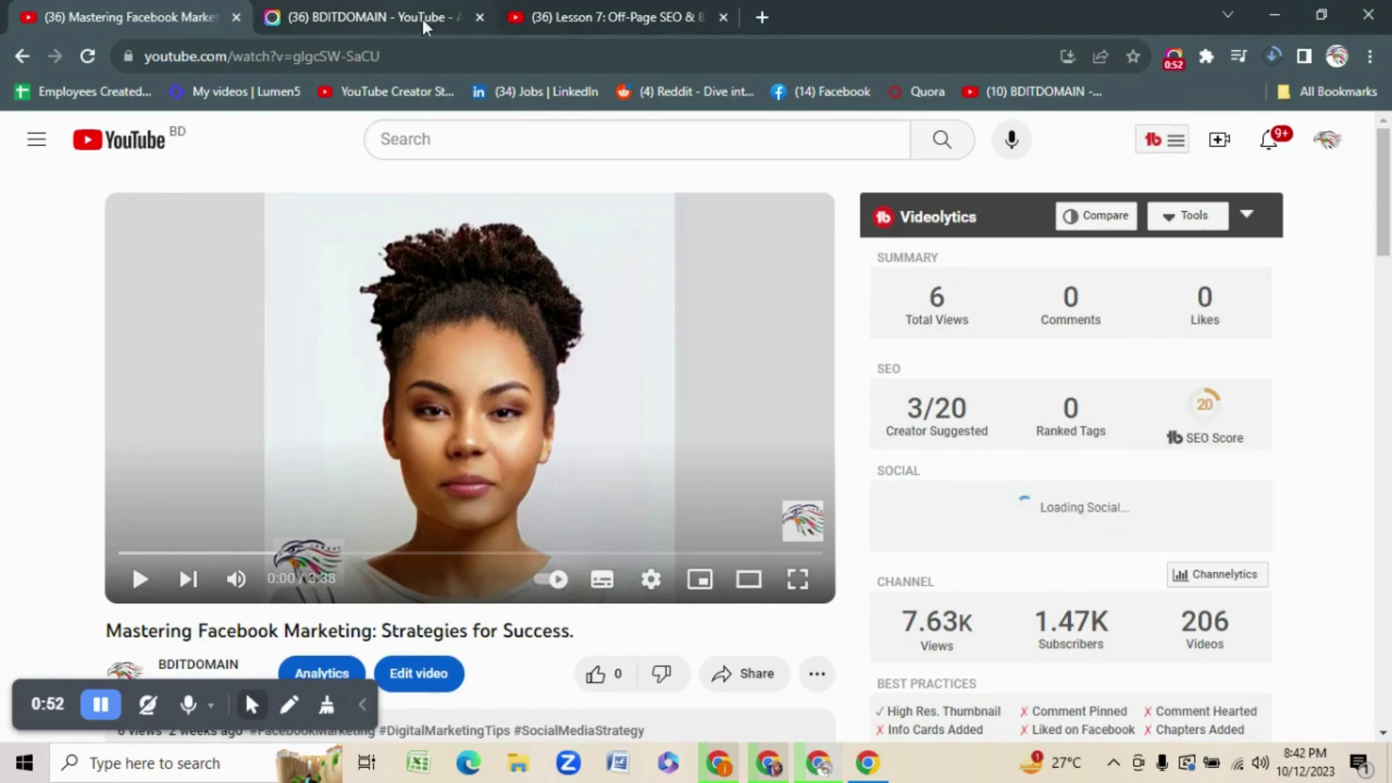
From the Off-Page SEO tab, search YouTube for 'facebook marketing full course'.
click(573, 10)
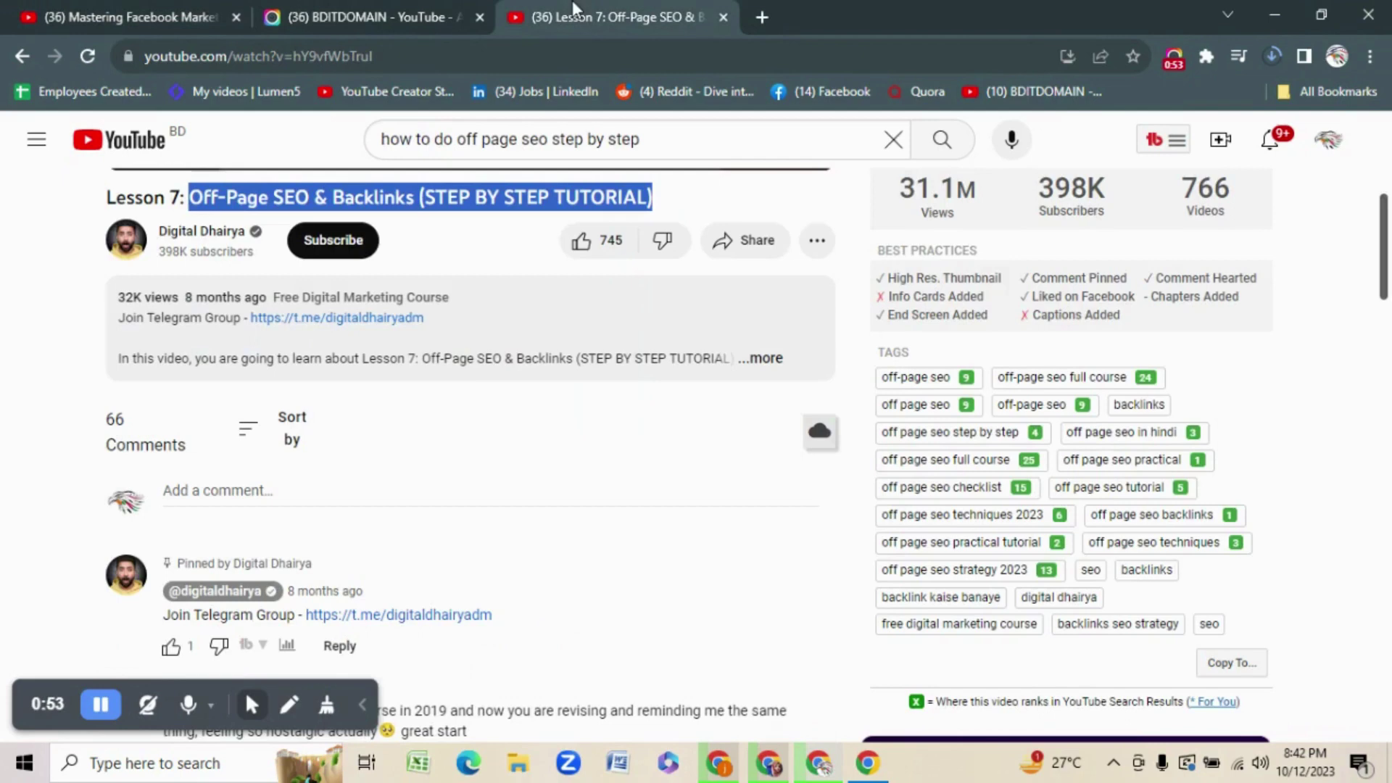
scroll(1388, 223, up, 6)
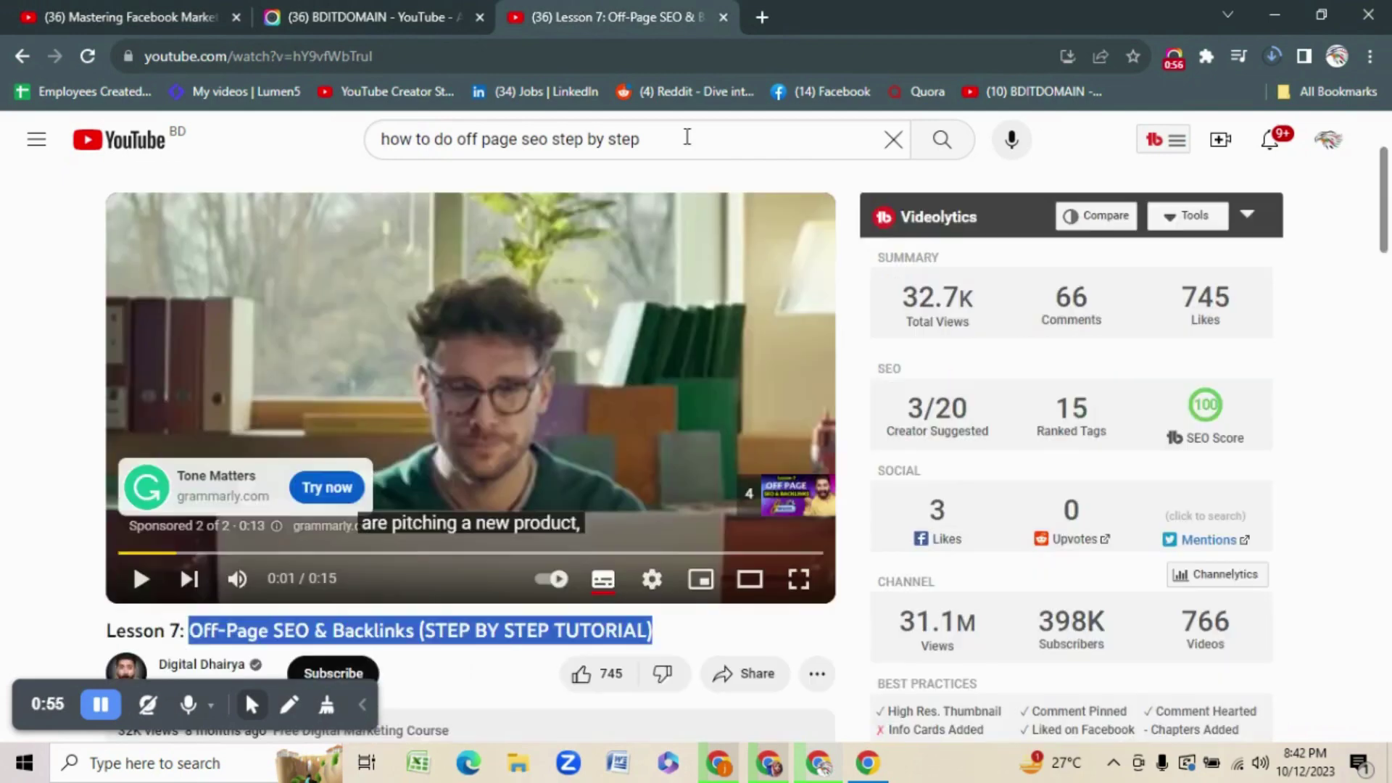
click(686, 137)
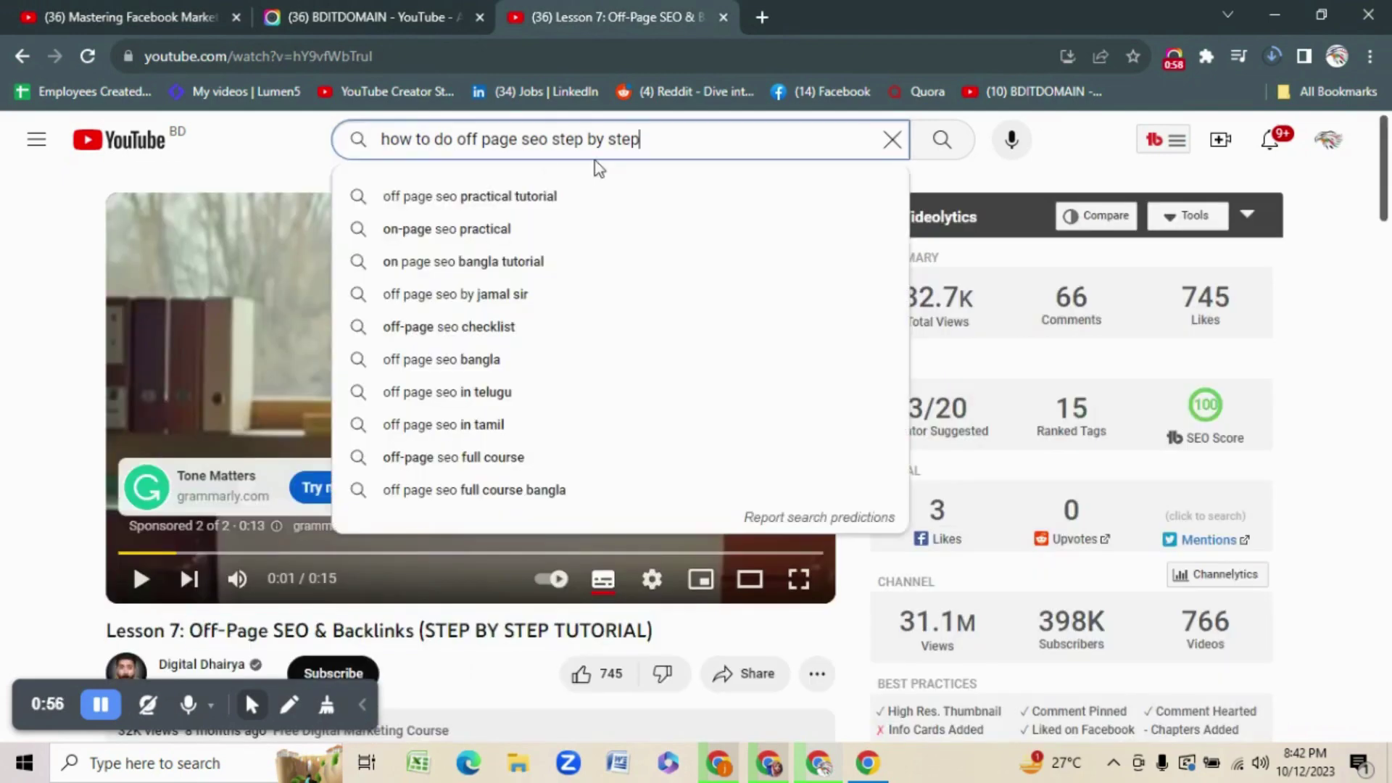
triple_click(643, 142)
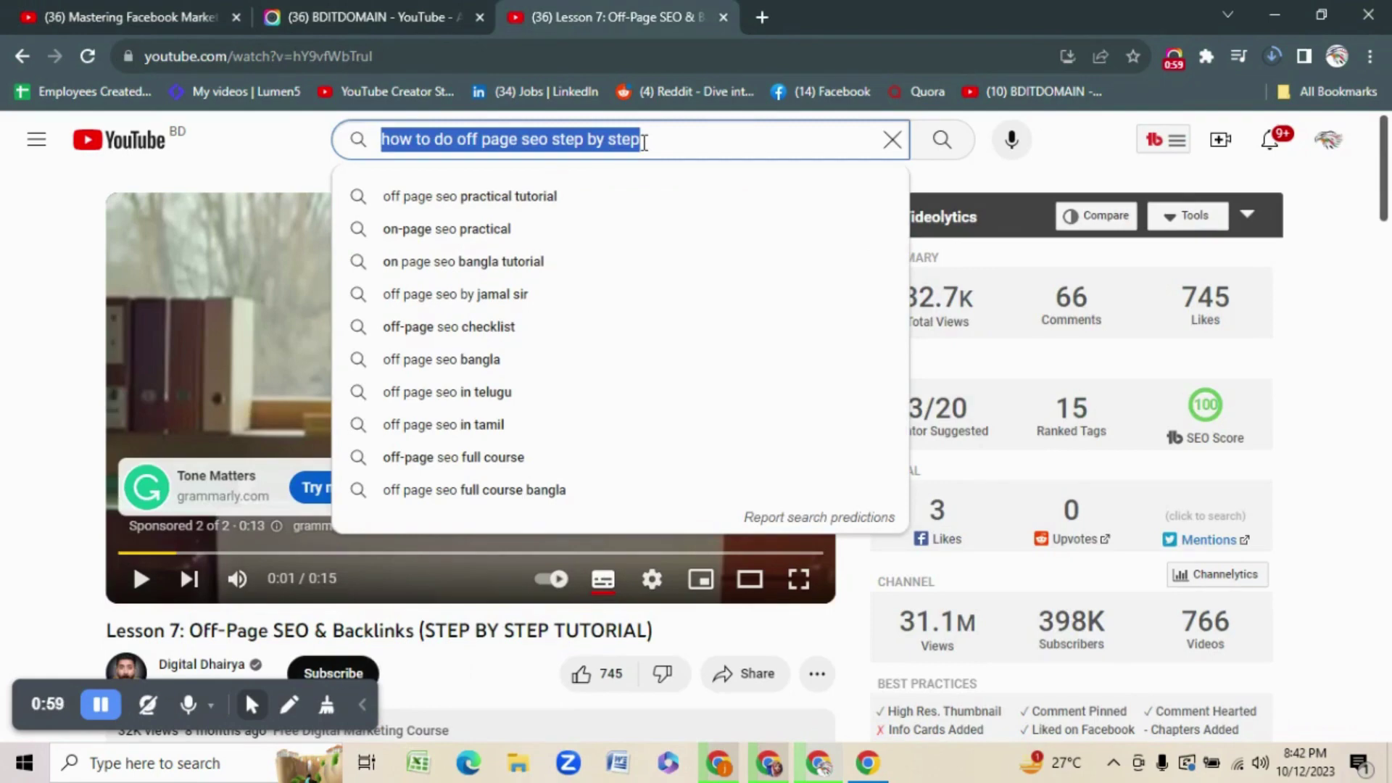
text(facebook marketing)
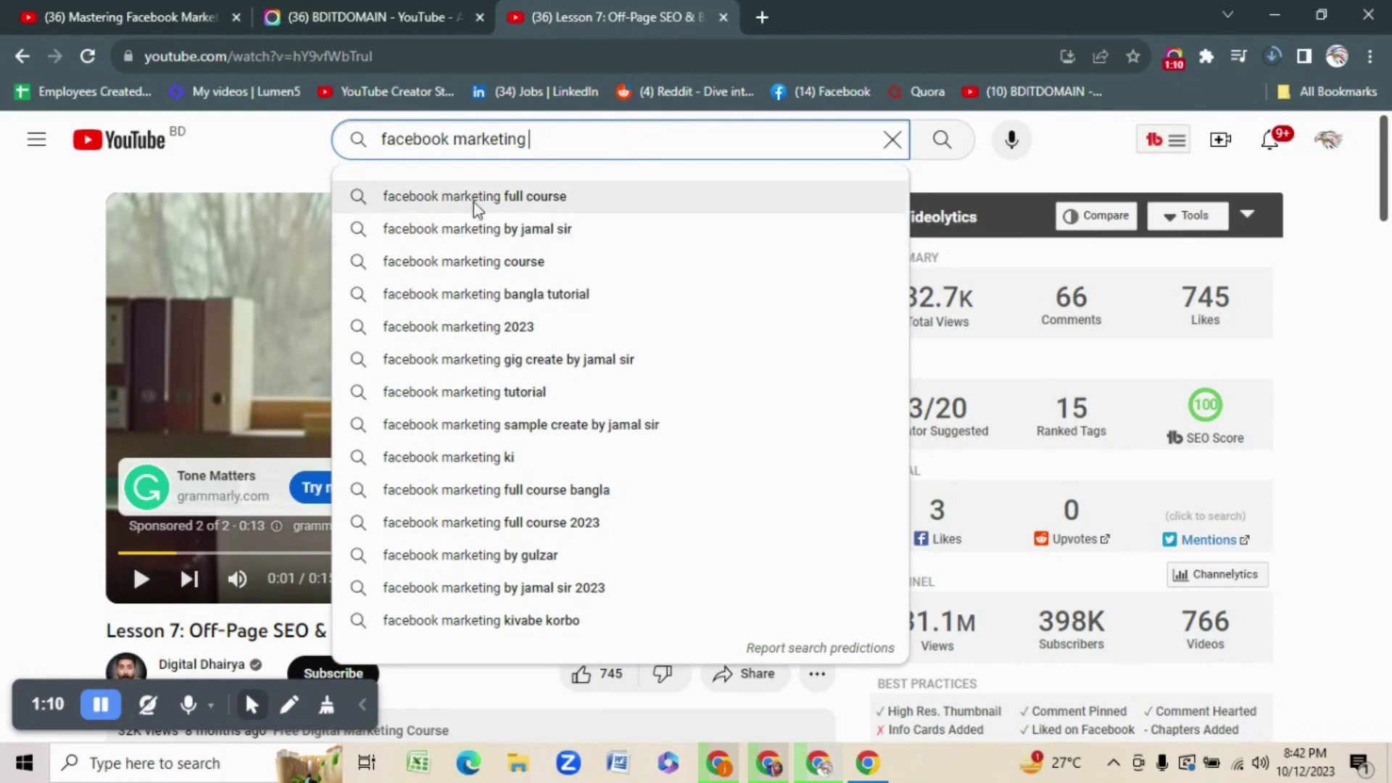
click(473, 202)
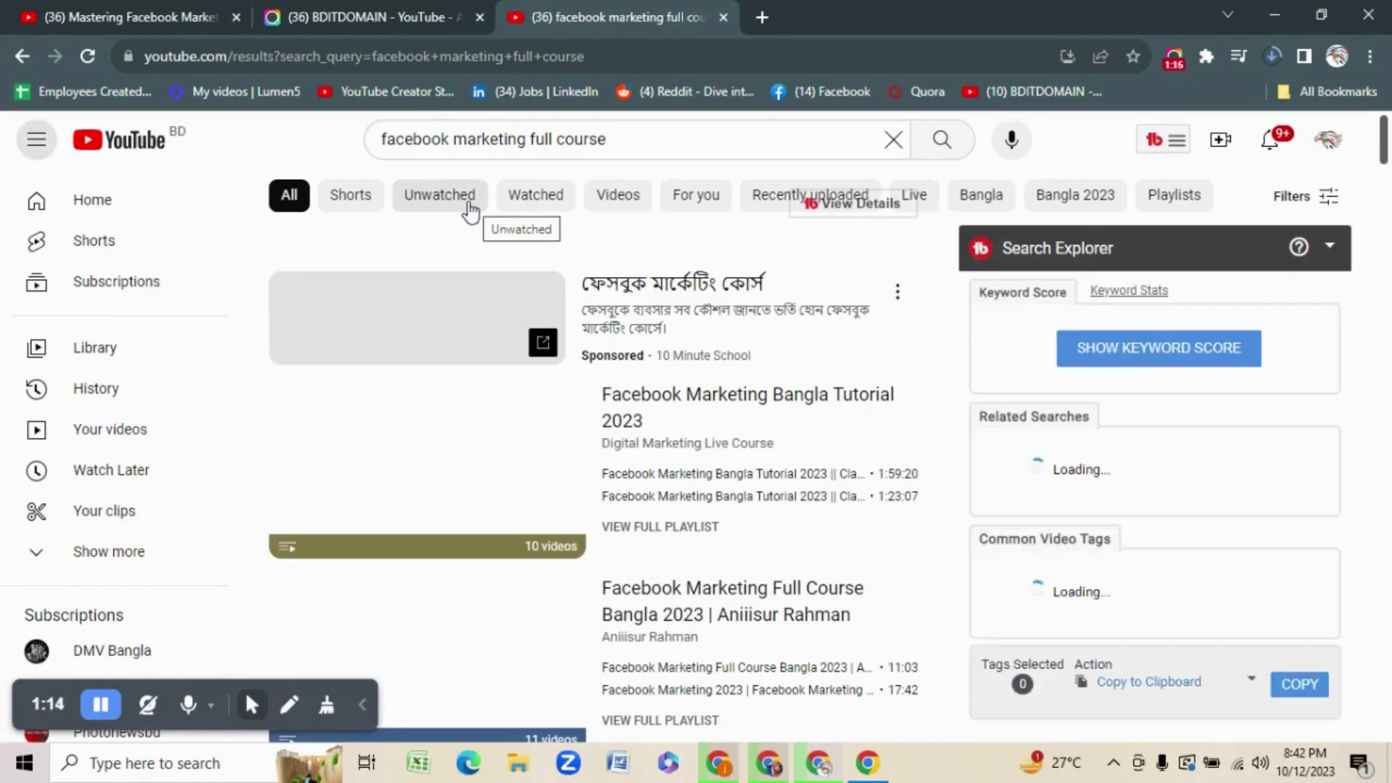
Trim the query to 'facebook marketing', rerun the search, and scroll through the competing results.
click(612, 137)
click(529, 139)
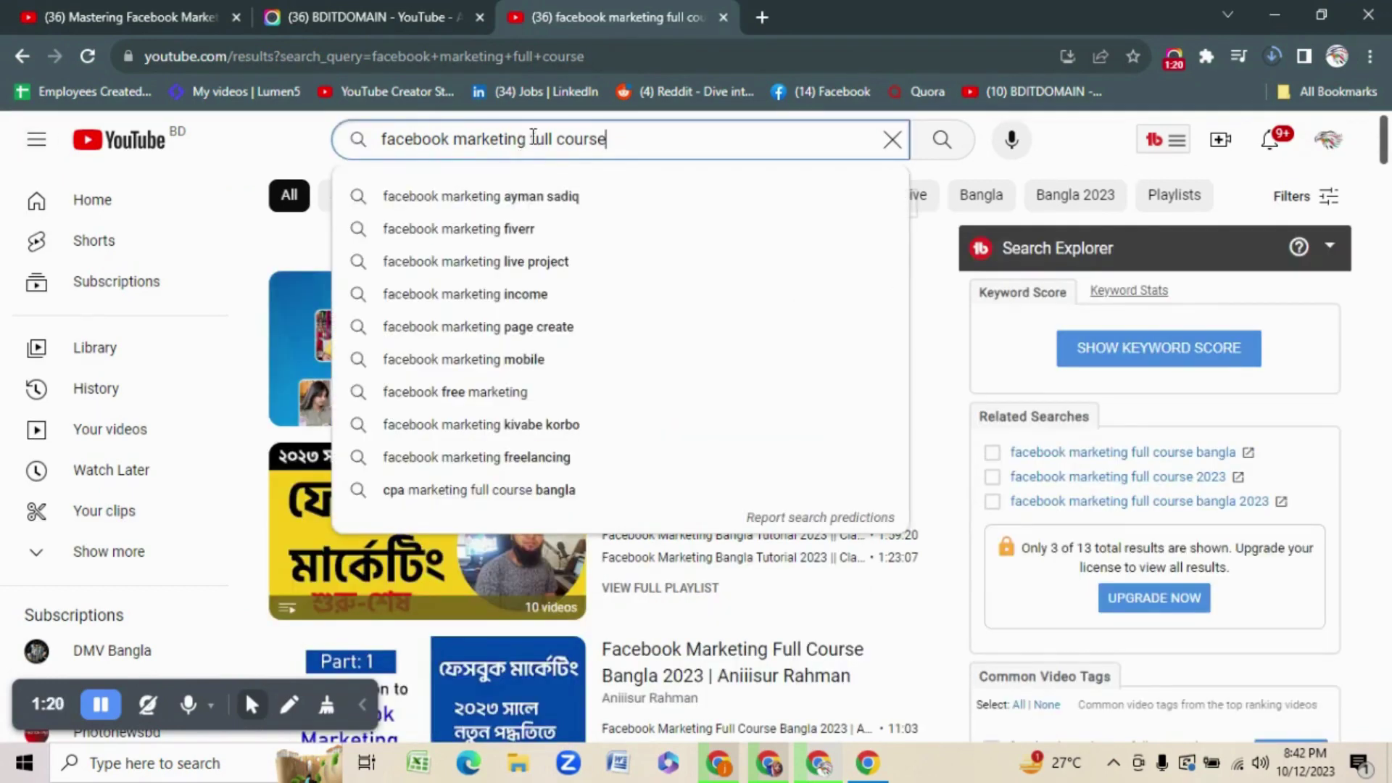
shift+click(619, 141)
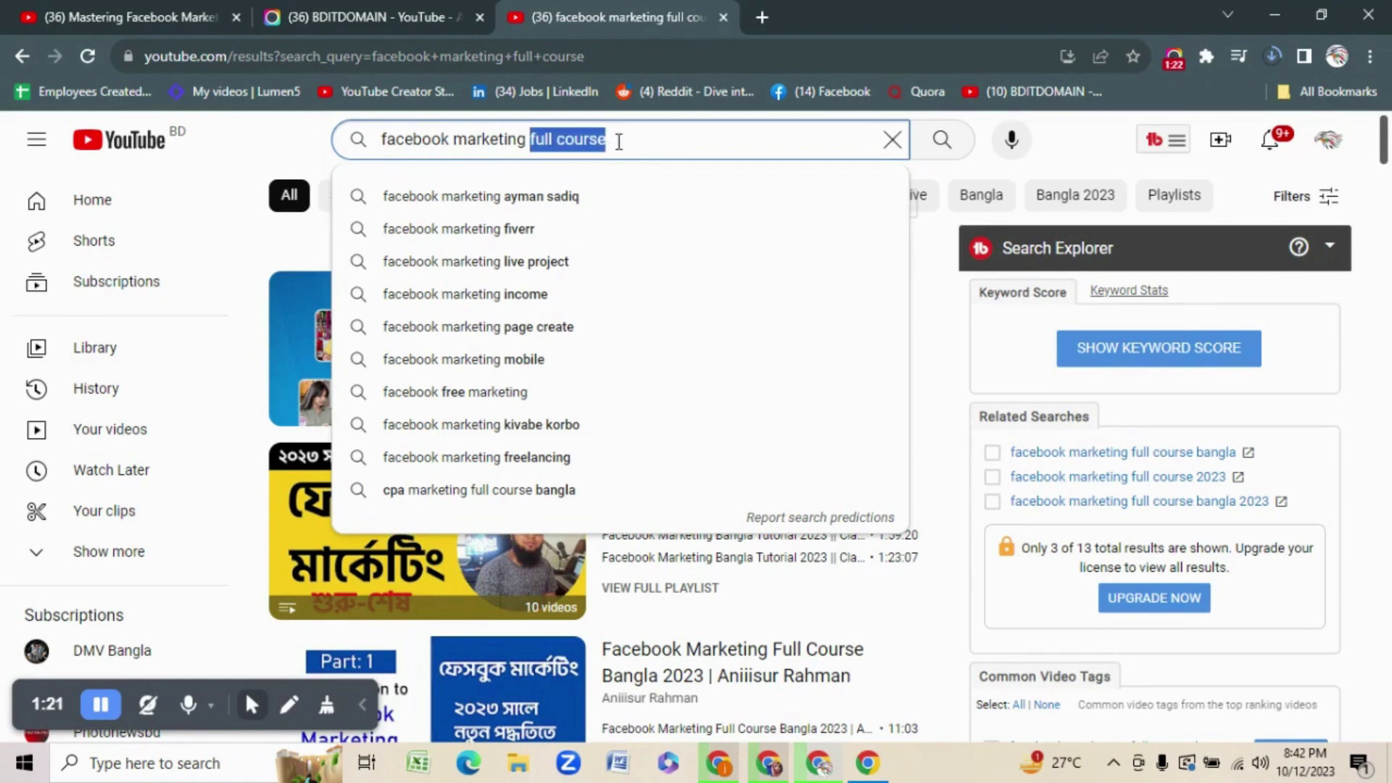
key(BackSpace)
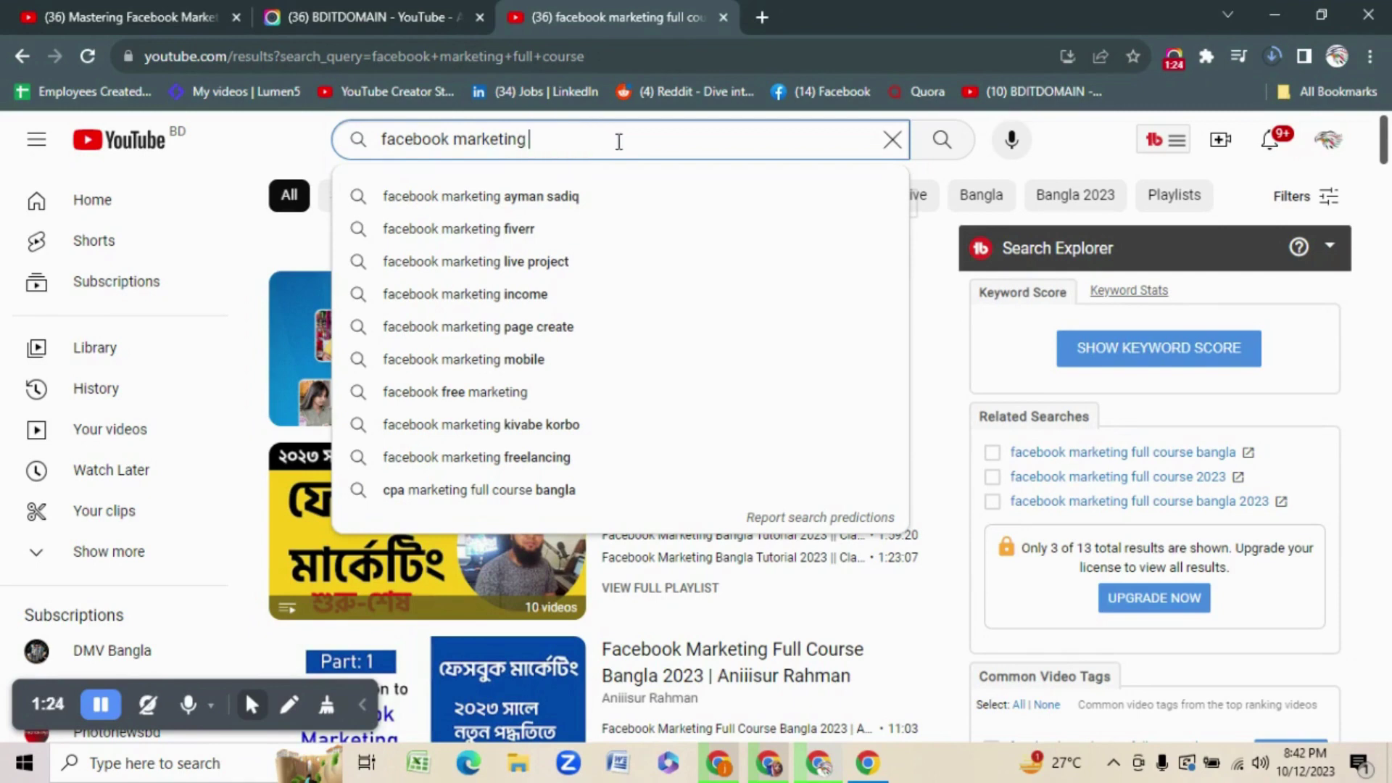
key(Return)
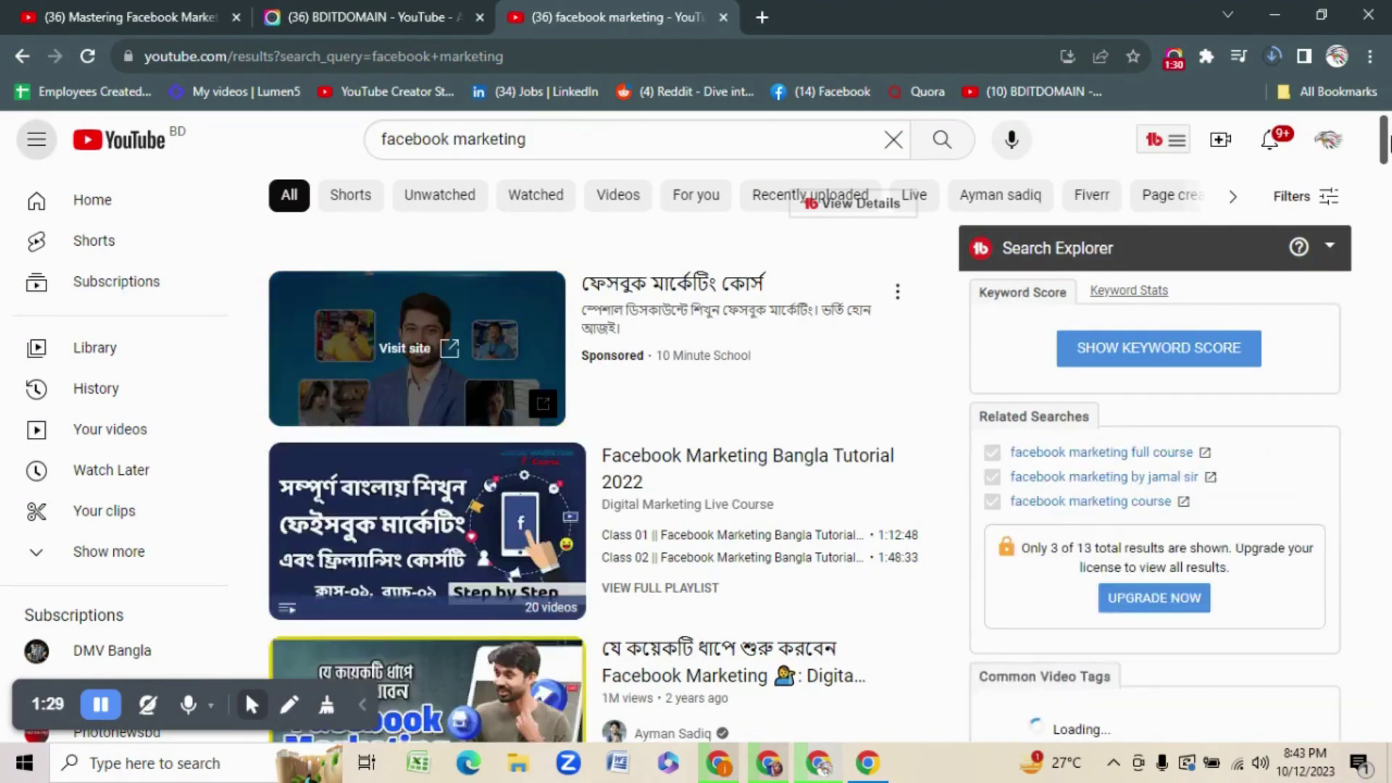
scroll(1384, 164, down, 2)
scroll(1384, 164, down, 5)
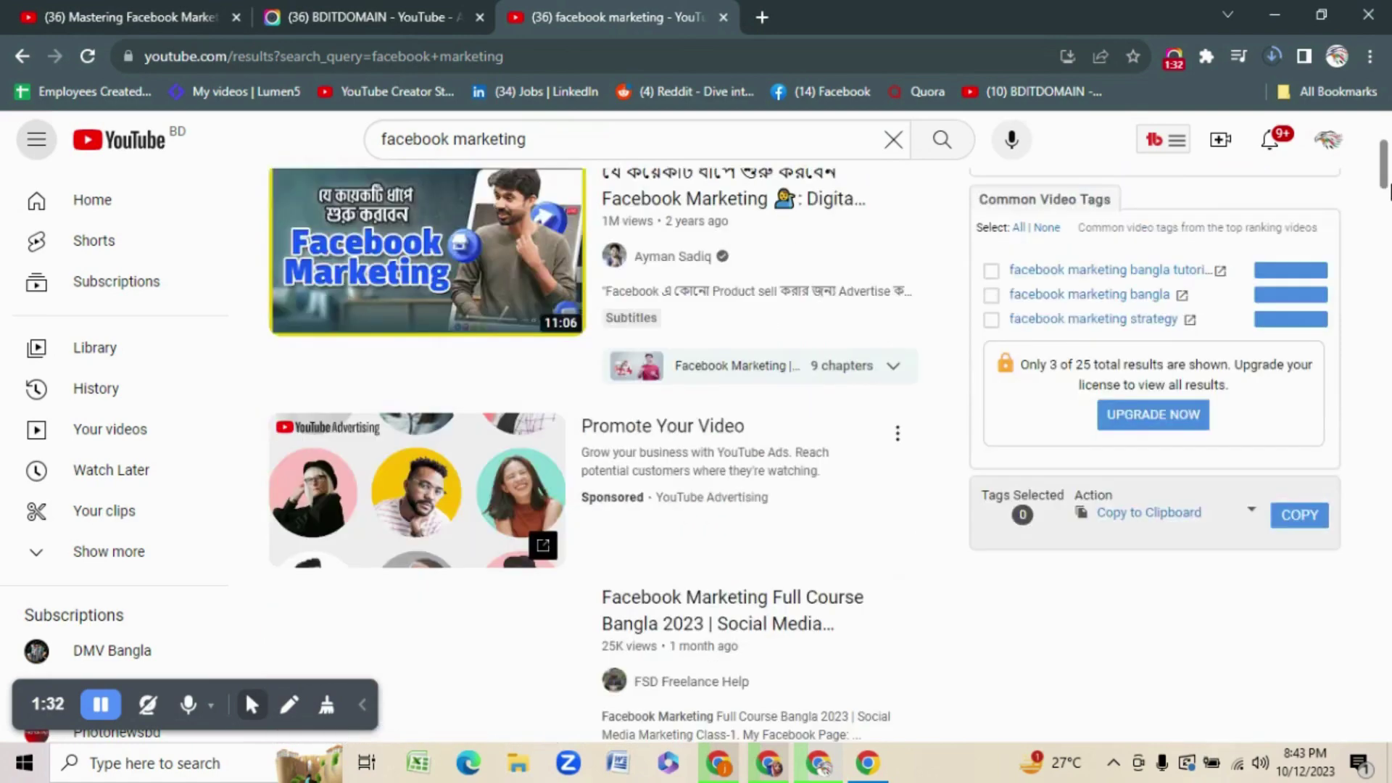
scroll(1388, 192, down, 1)
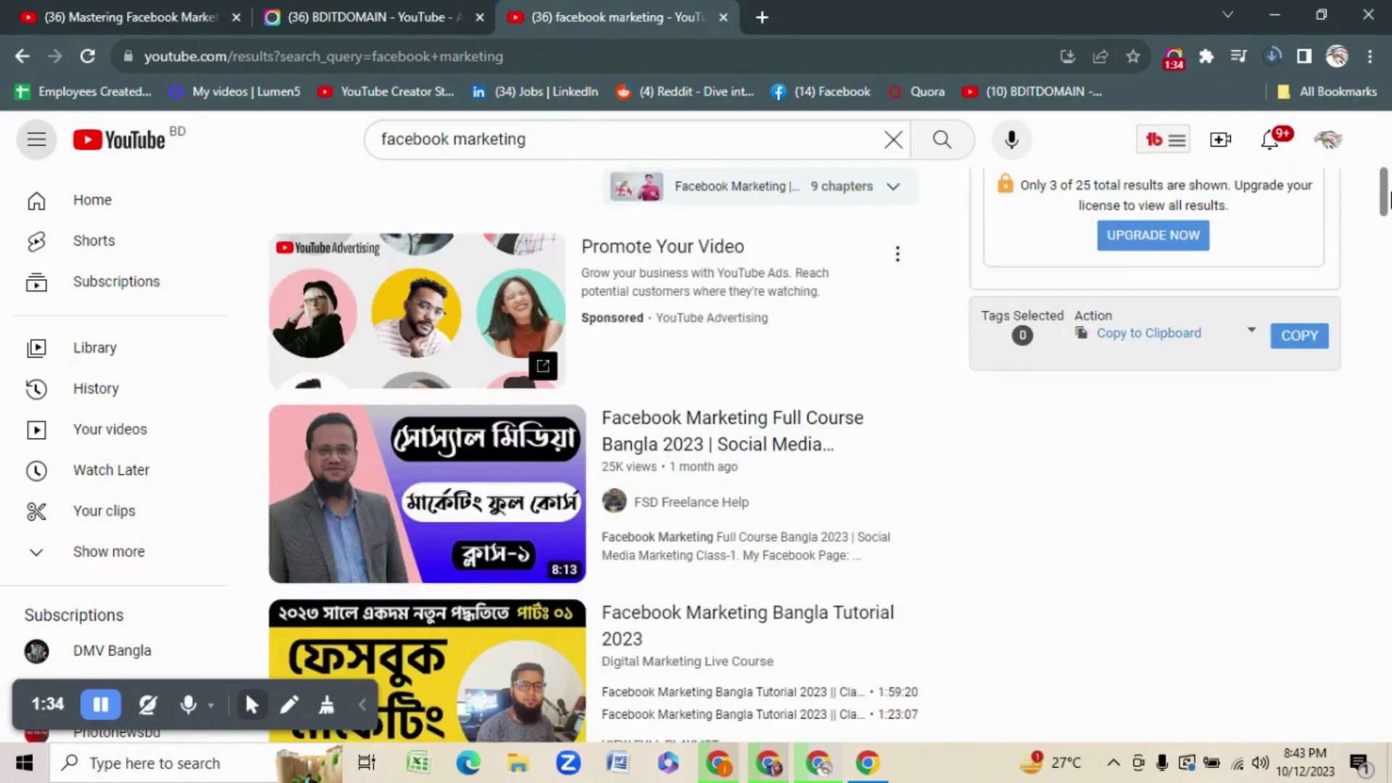
scroll(1388, 197, down, 1)
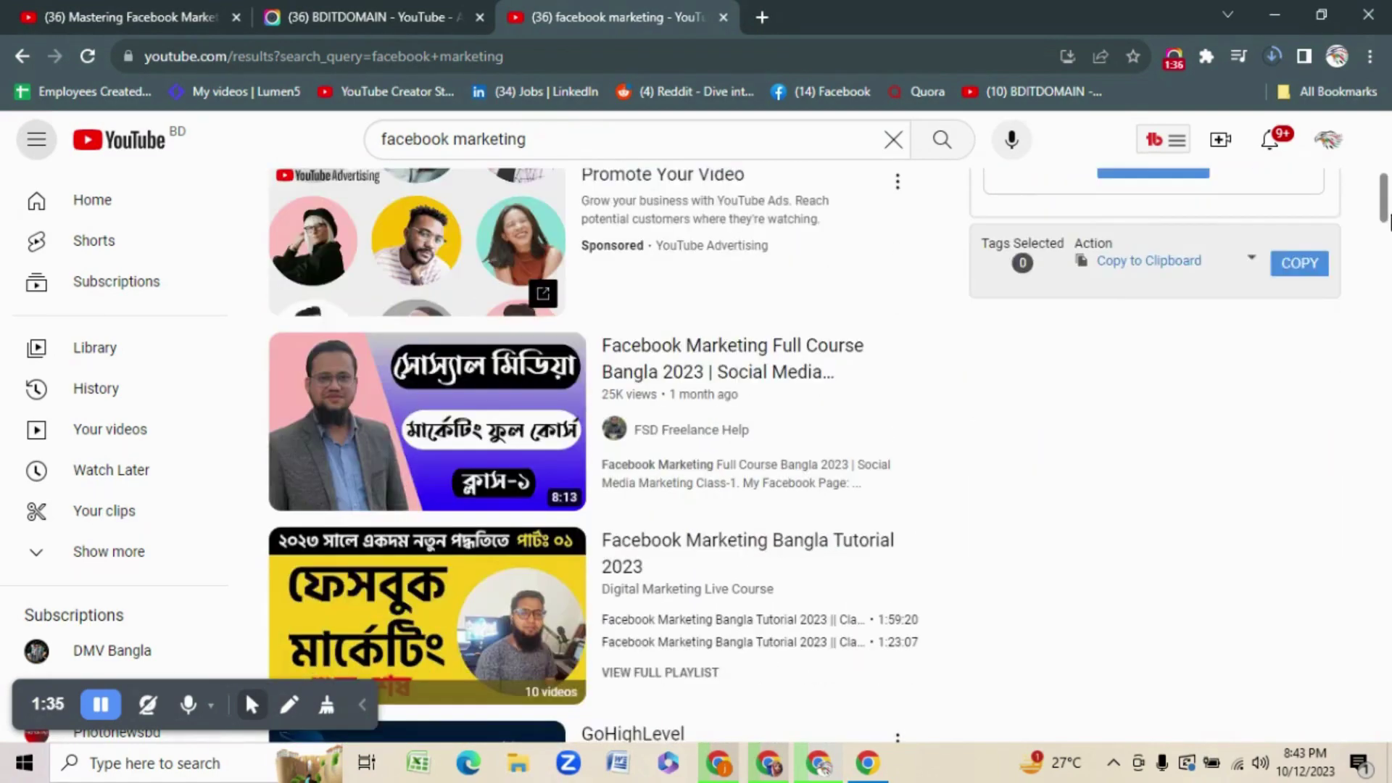
scroll(1388, 224, down, 7)
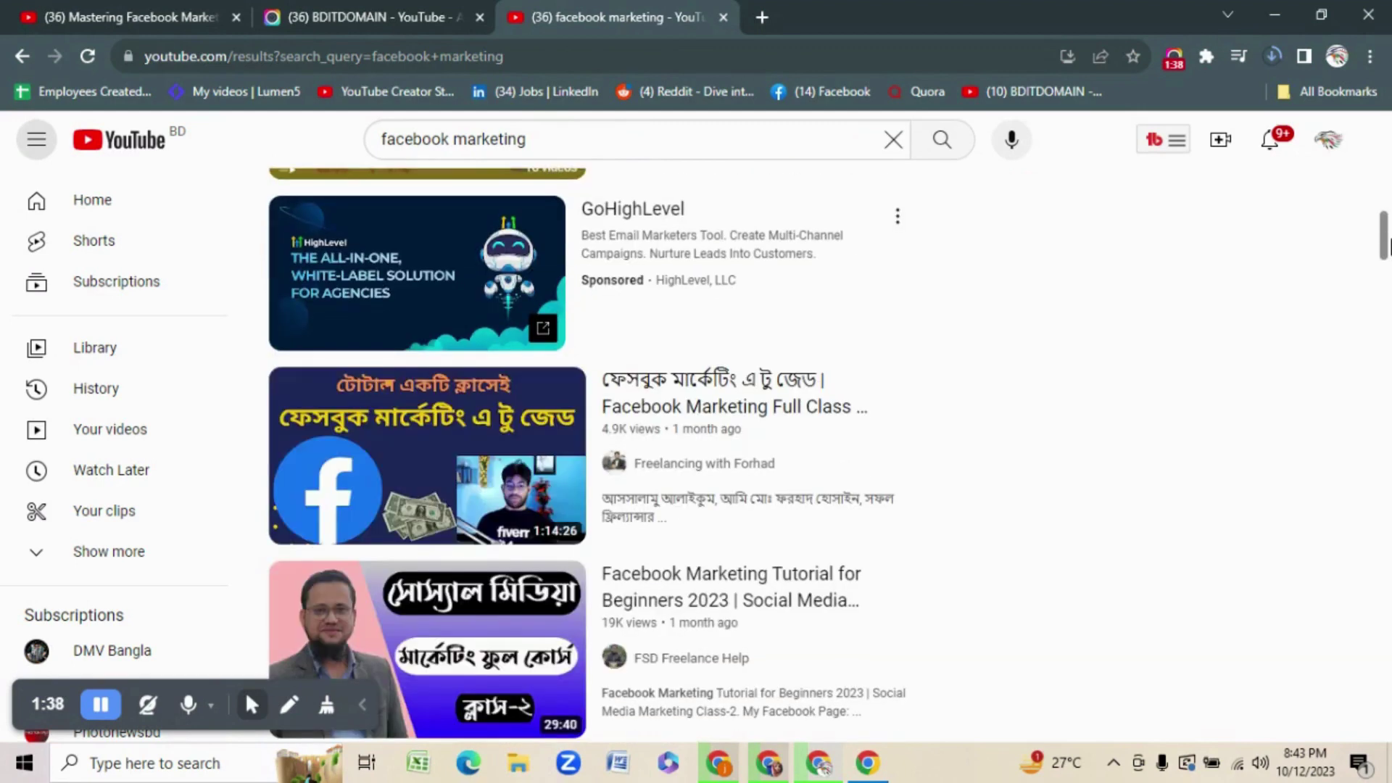
scroll(947, 319, down, 3)
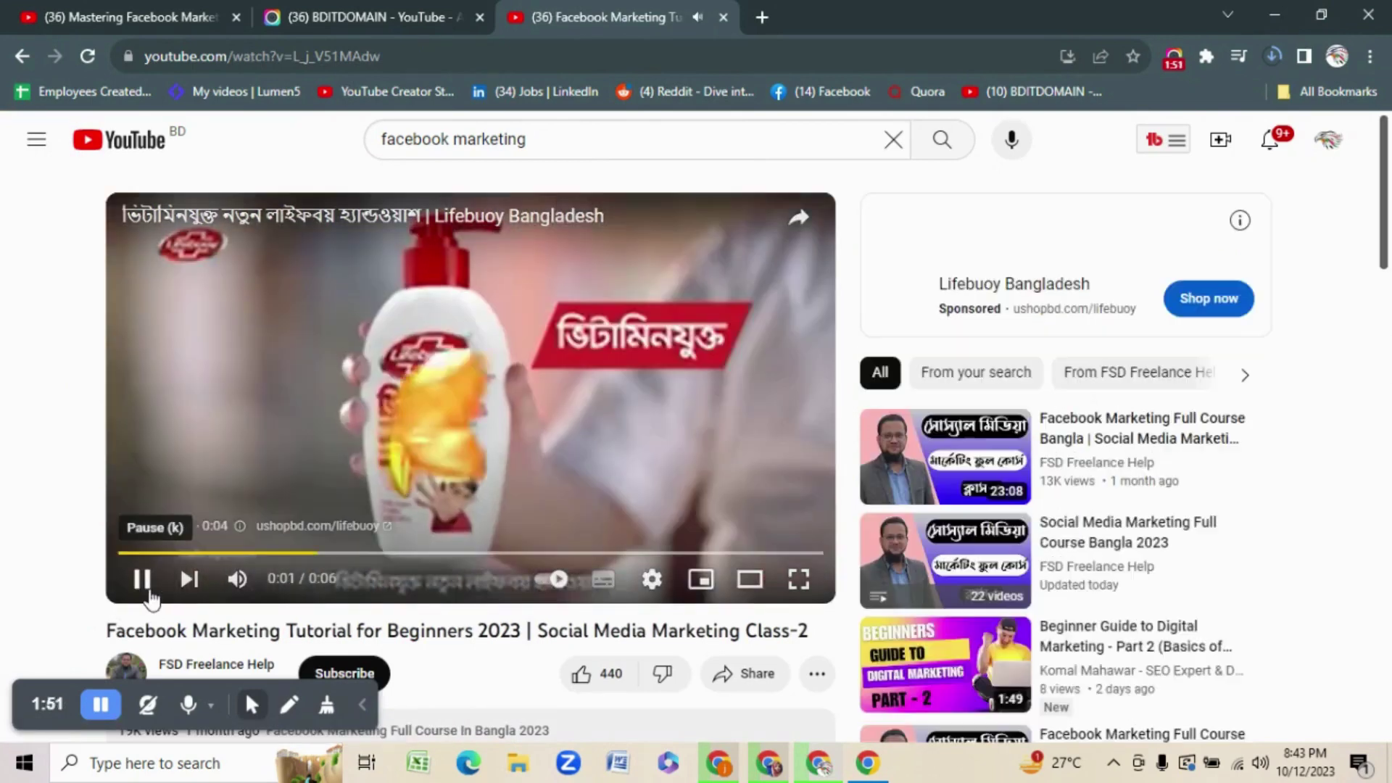
Pause the pre-roll ad on the Class-2 tutorial and click into the search box.
click(141, 590)
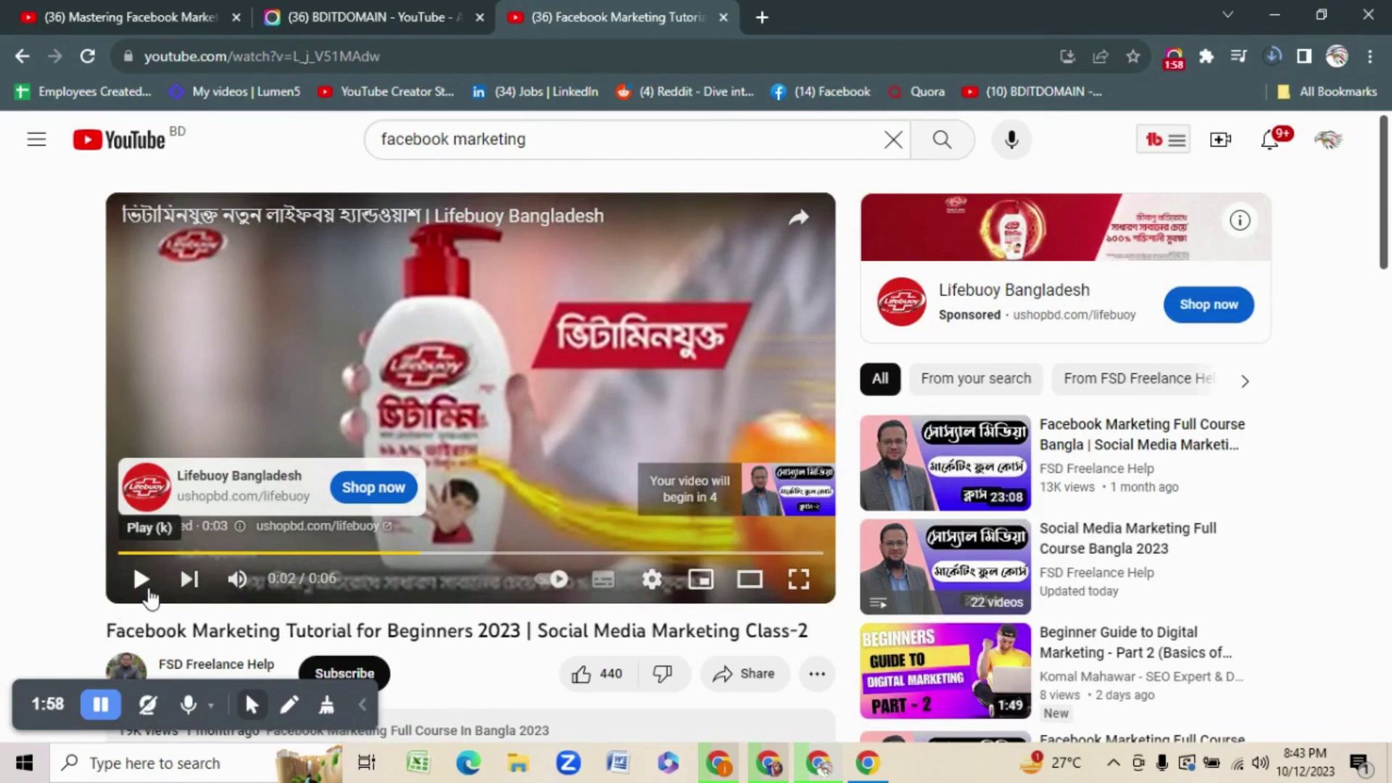
click(538, 140)
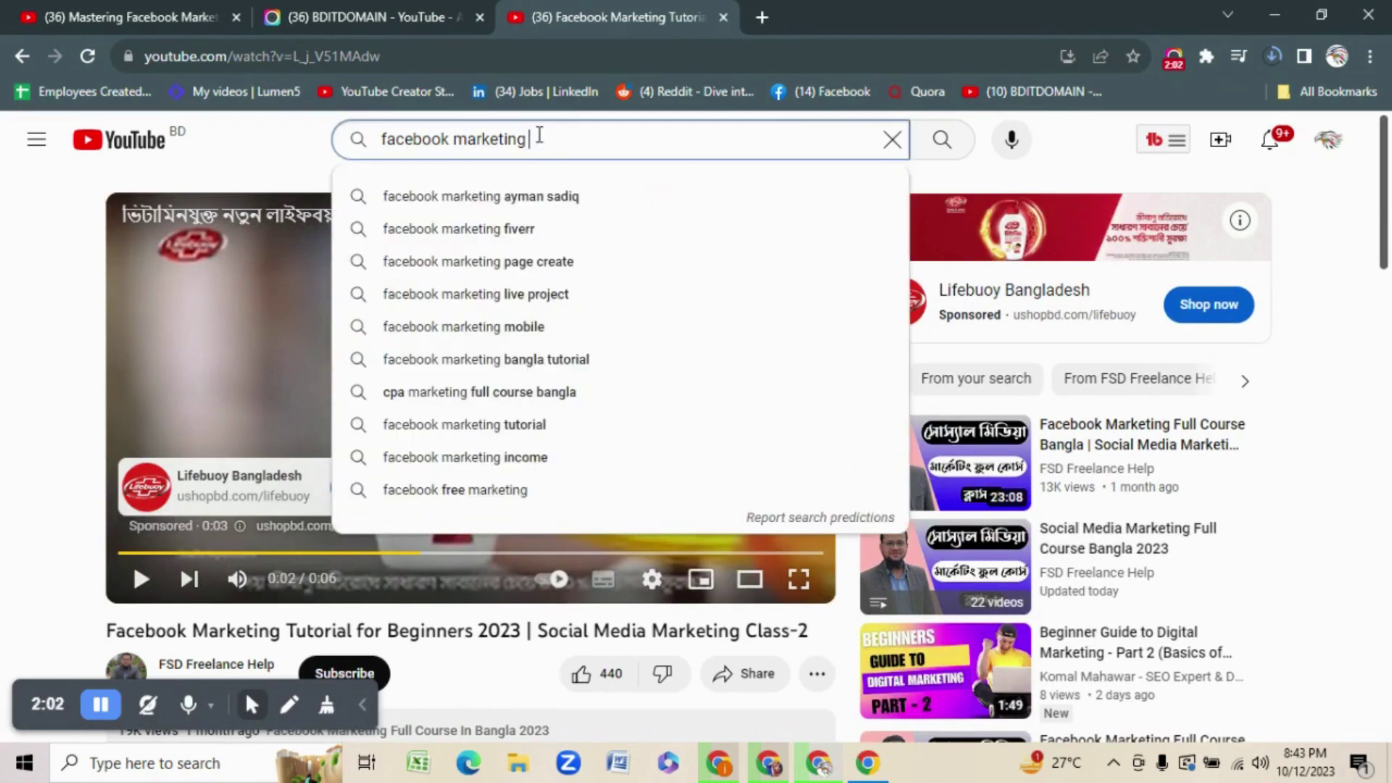
Extend the query to 'facebook marketing for beginners' and run that search.
key(Escape)
text(for begi)
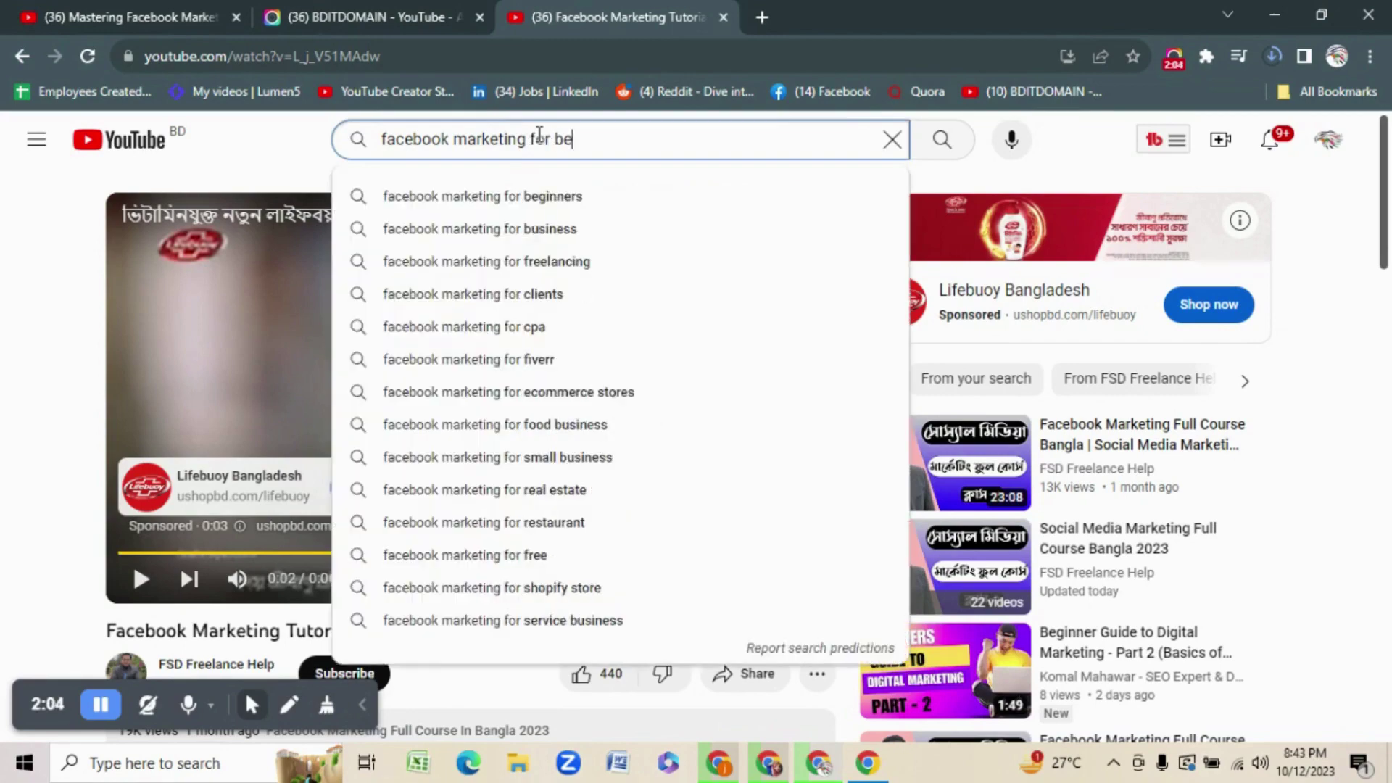
click(516, 190)
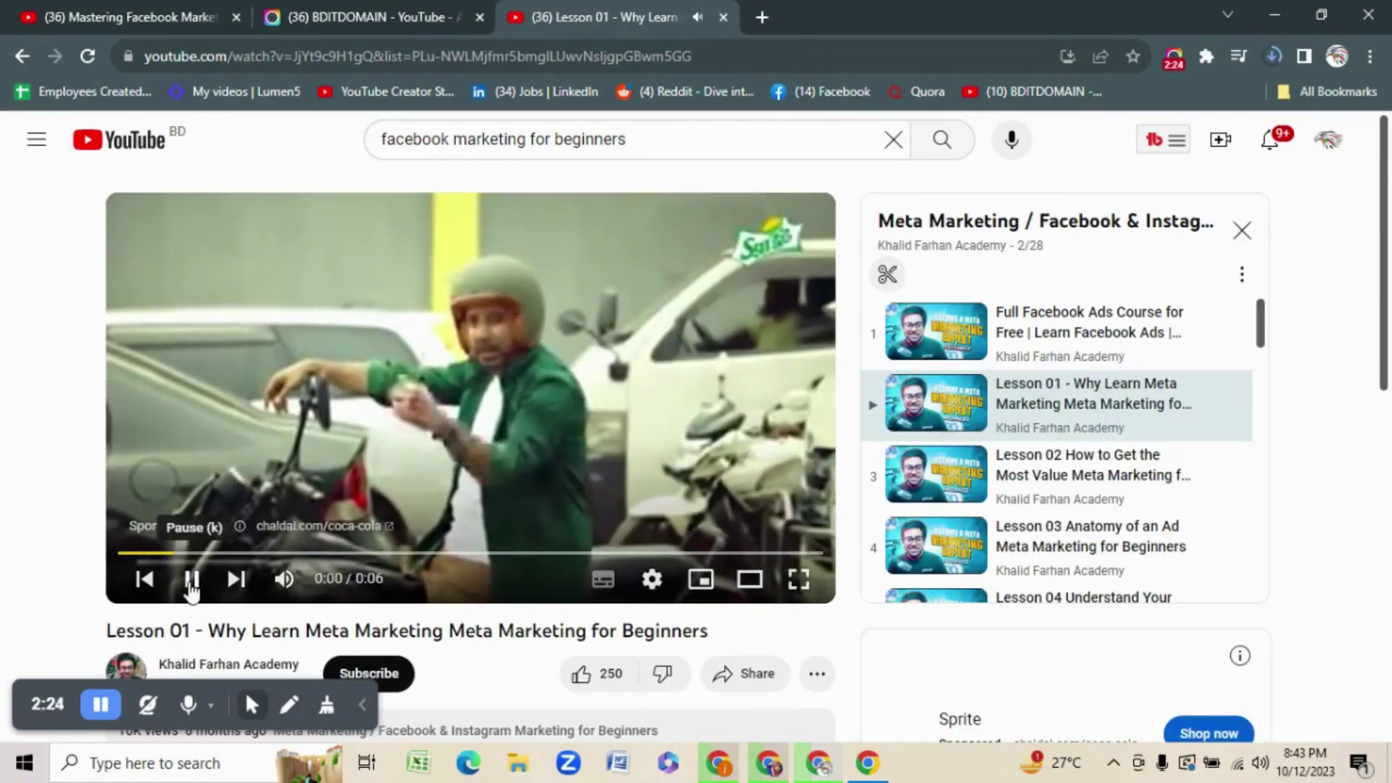
Pause the ad, load the Lesson 01 video's ranked tags, and open TubeBuddy's tag copy options.
click(191, 580)
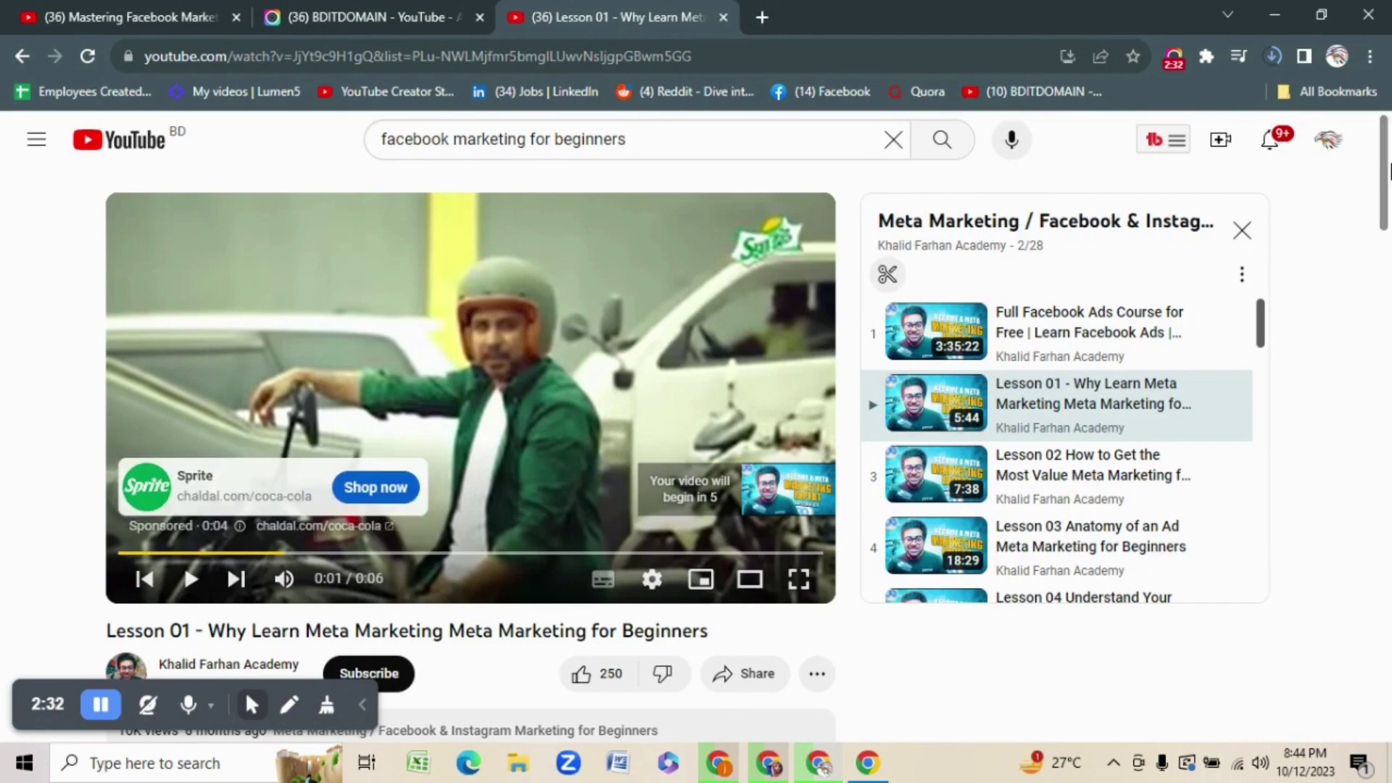
scroll(1388, 173, down, 2)
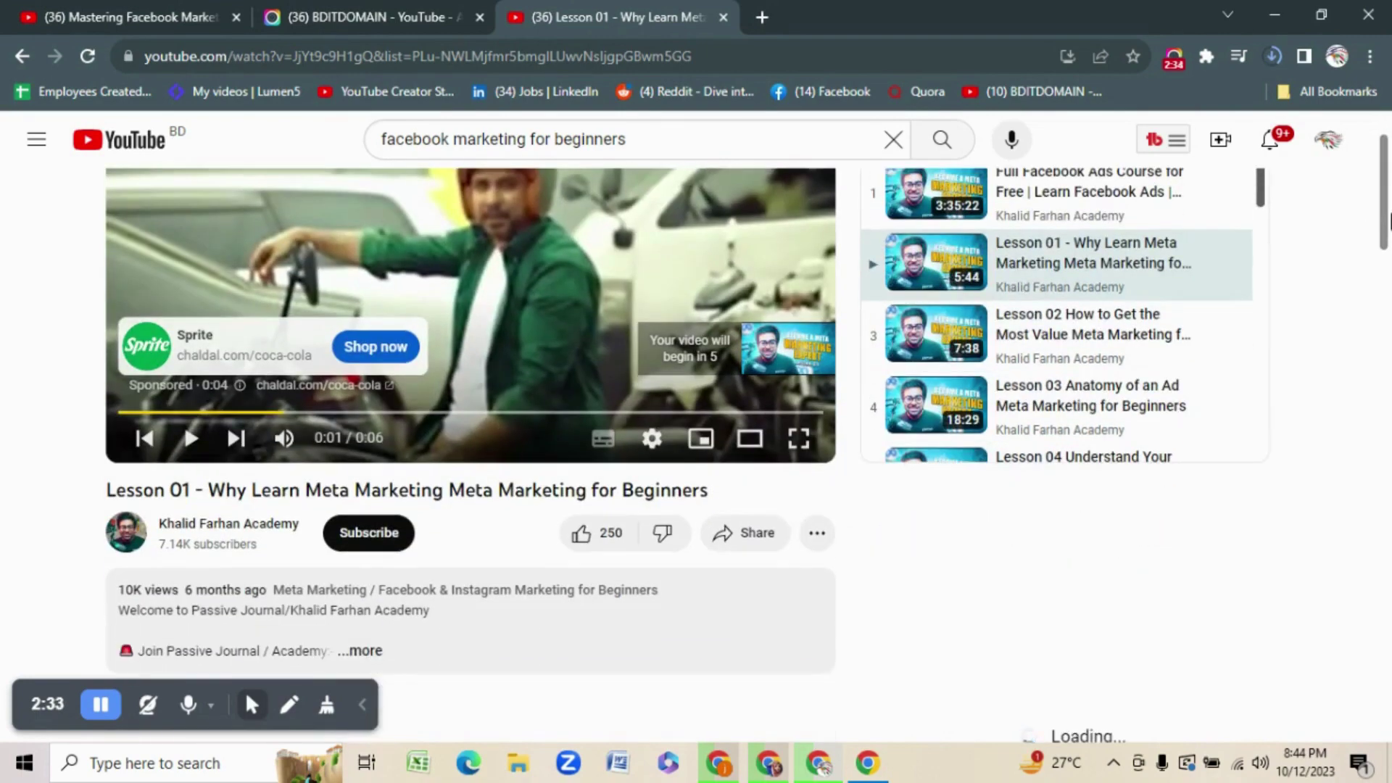
scroll(1388, 217, down, 2)
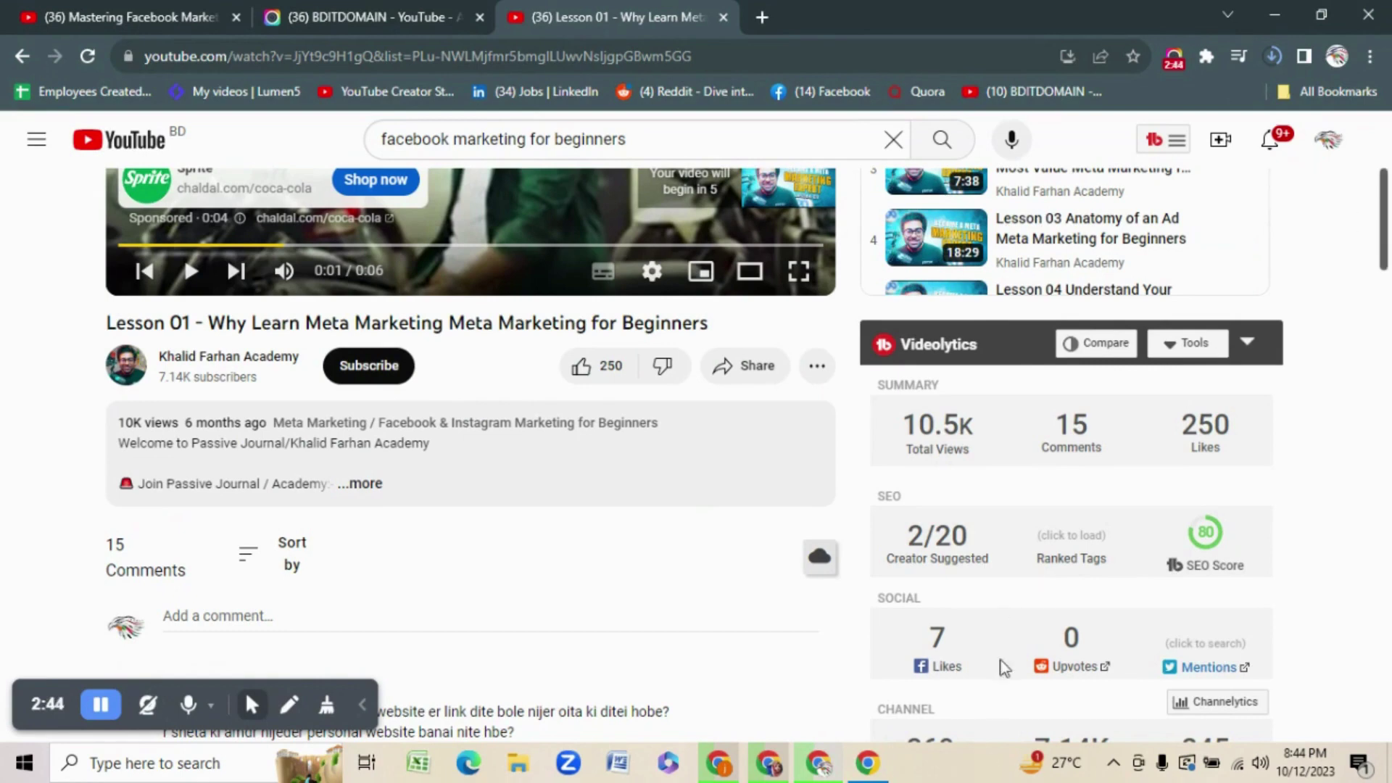
mouse_move(1069, 538)
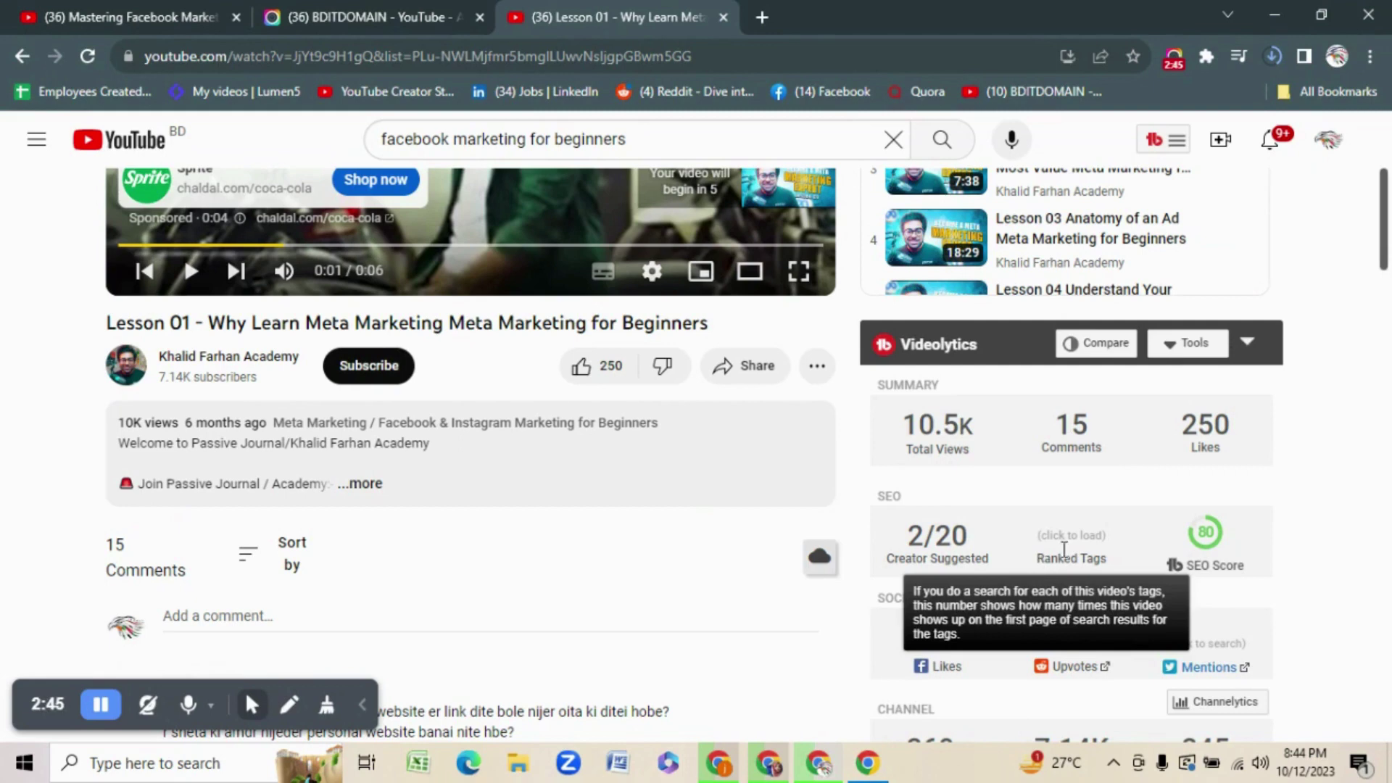
click(1068, 538)
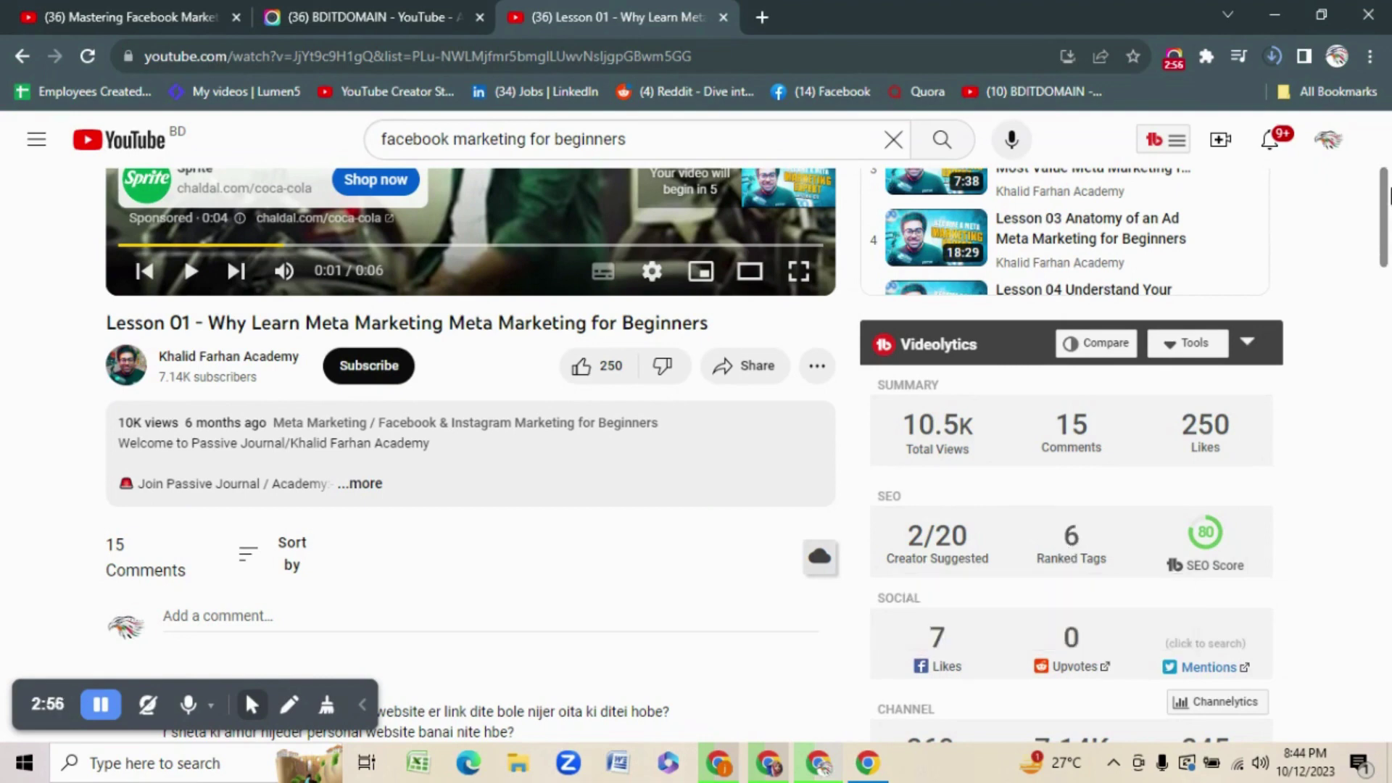
drag(1385, 198, 1388, 294)
click(1230, 652)
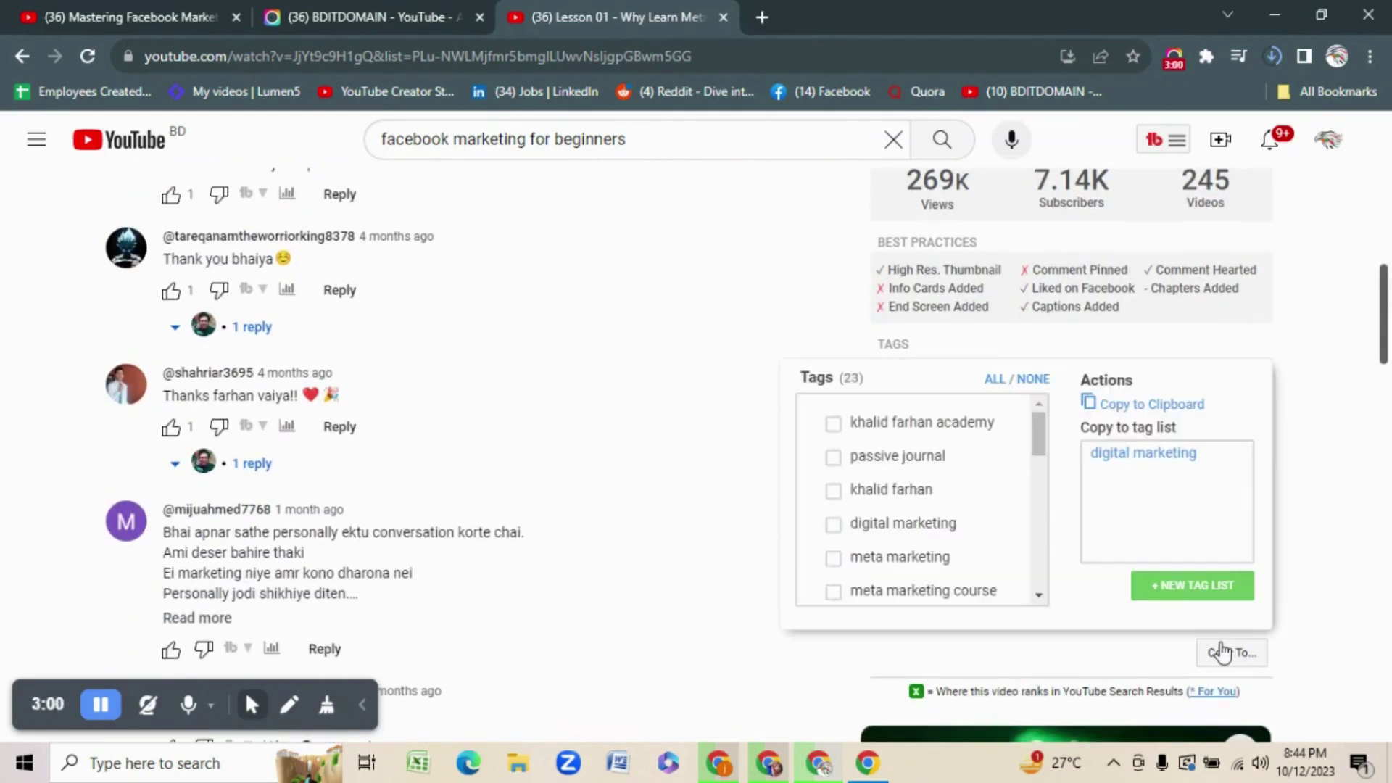
Copy the competitor's tags to the clipboard and open your own video's details editor.
click(1136, 403)
click(122, 17)
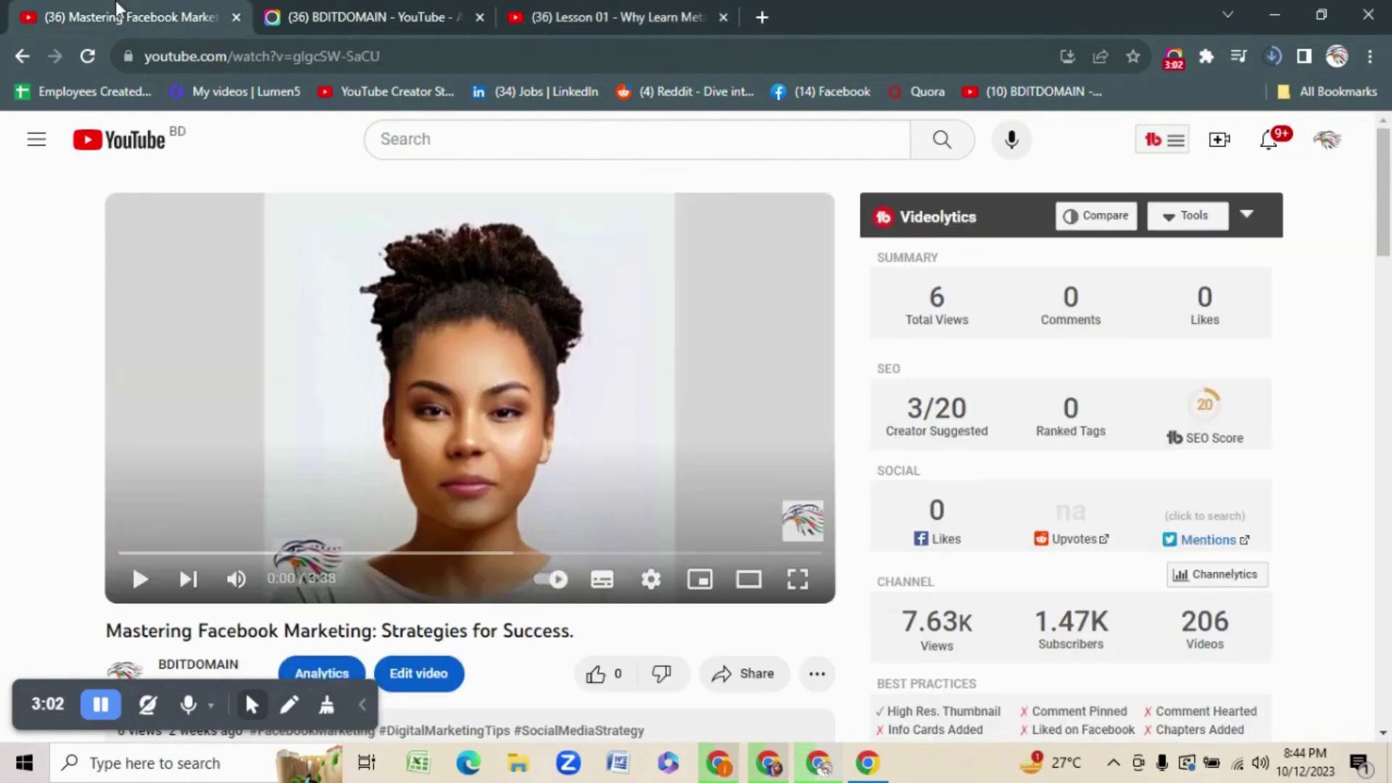
click(422, 676)
mouse_move(1226, 428)
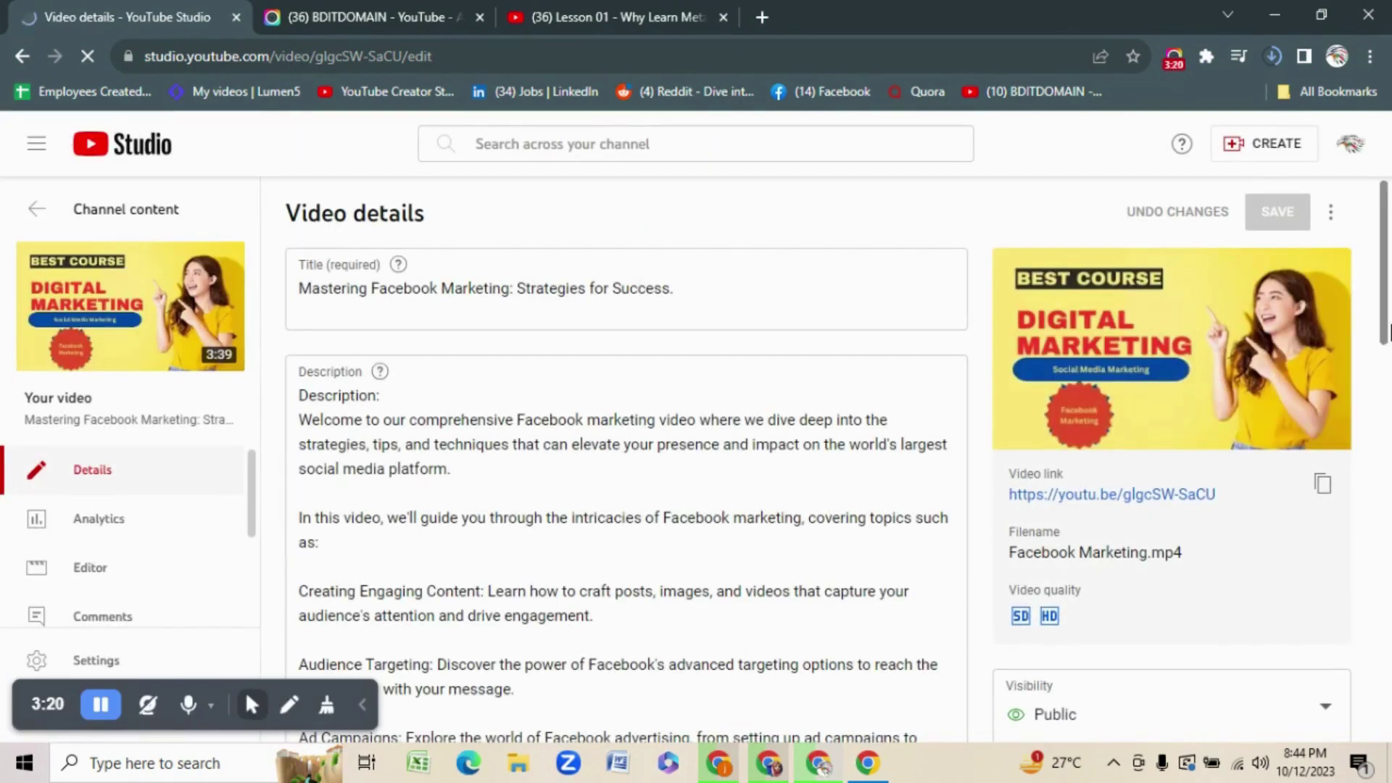
Paste the competitor tags (digital marketing, meta marketing, etc.) into your video's Tags field, then return to Lesson 01.
scroll(1355, 385, down, 14)
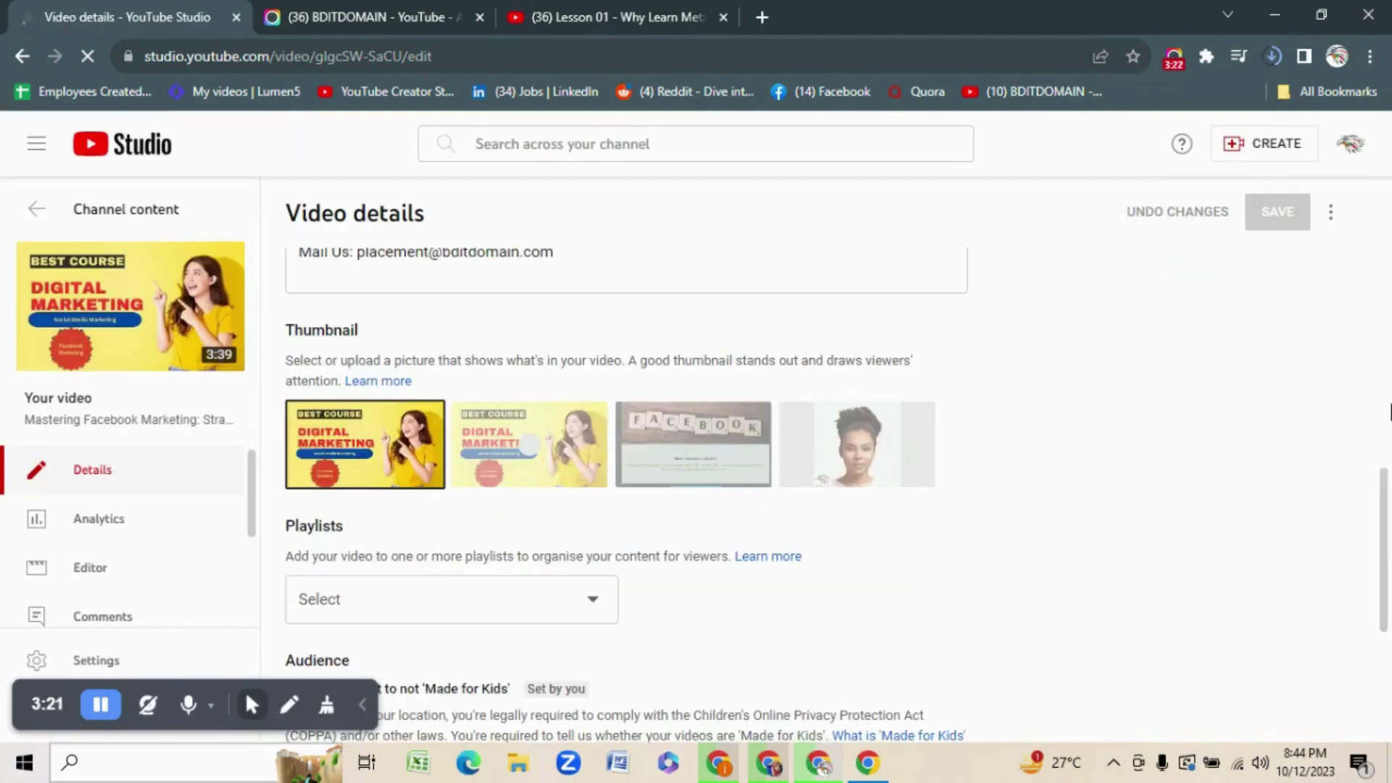
drag(1388, 540, 1388, 627)
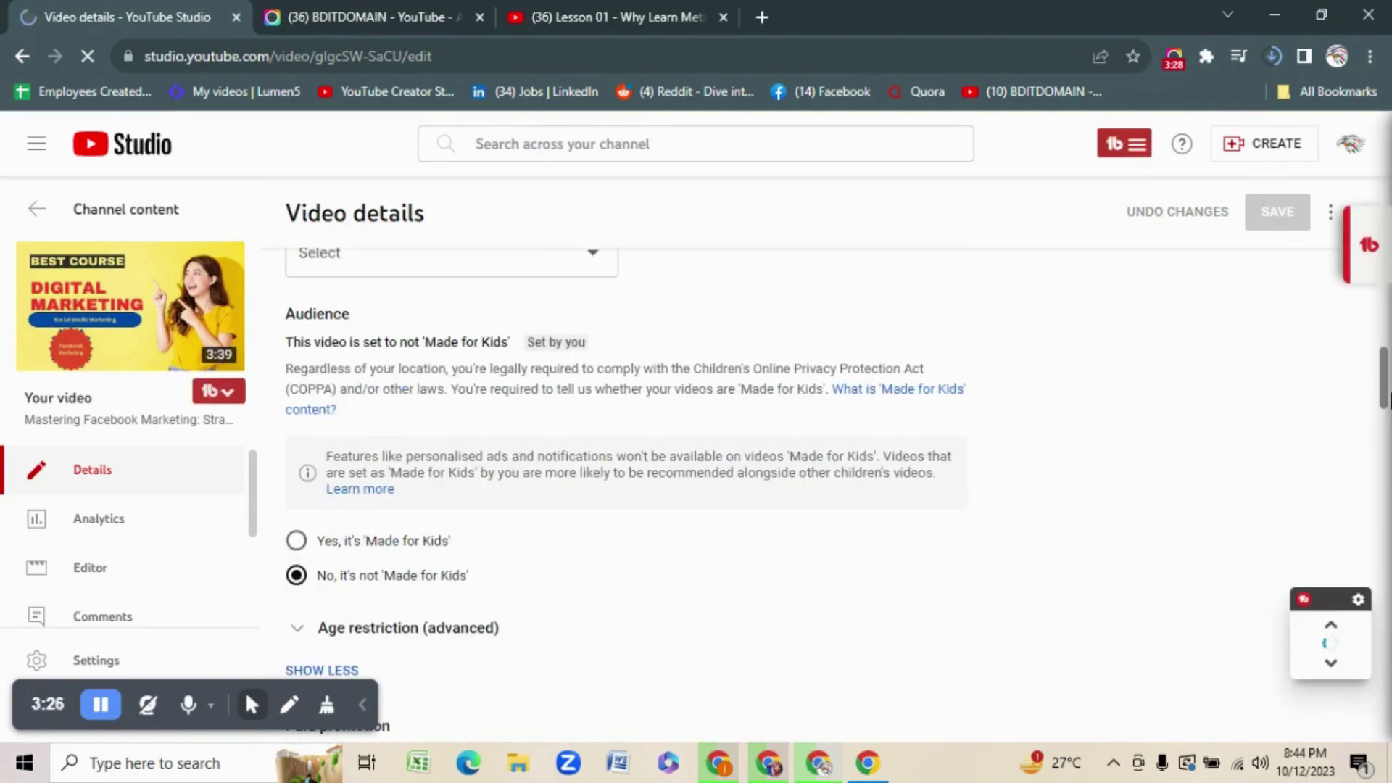
scroll(1388, 471, down, 7)
scroll(1388, 471, down, 5)
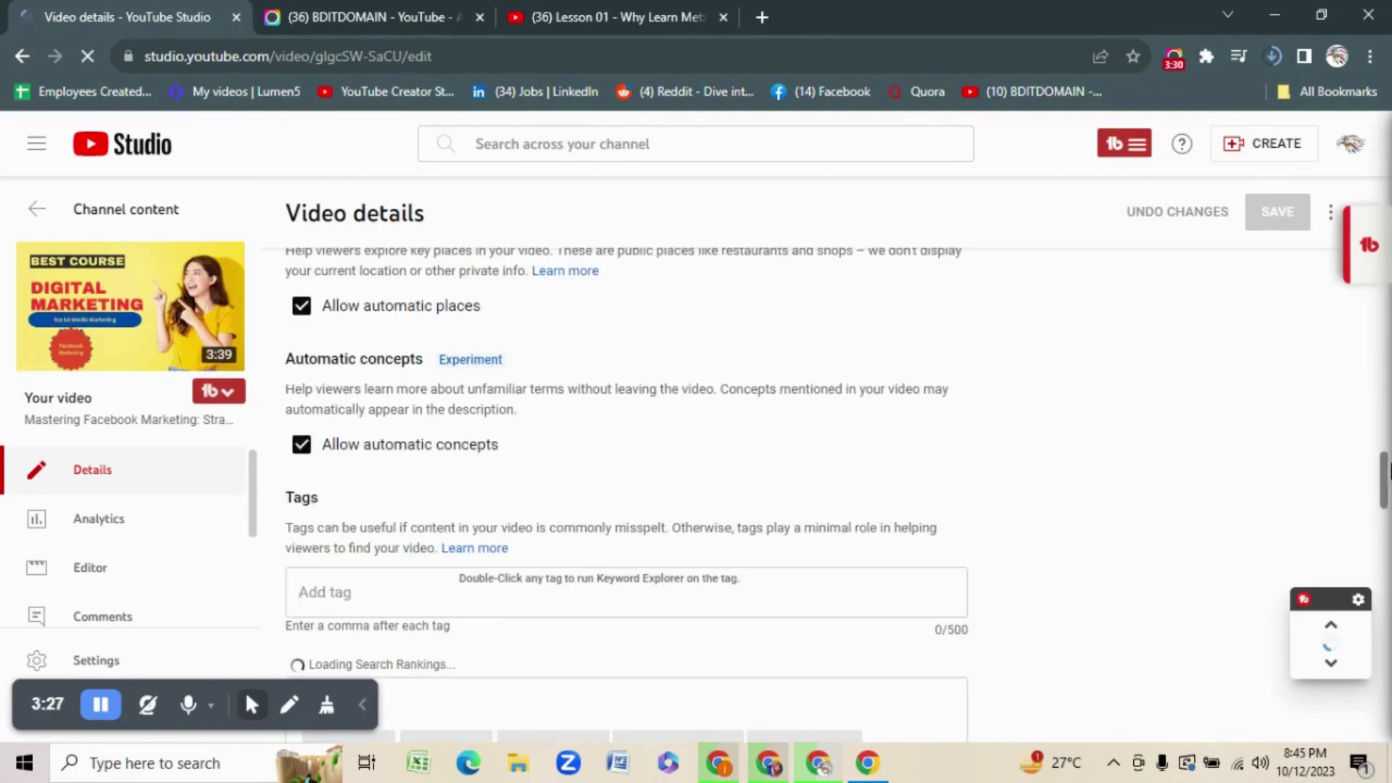
click(329, 602)
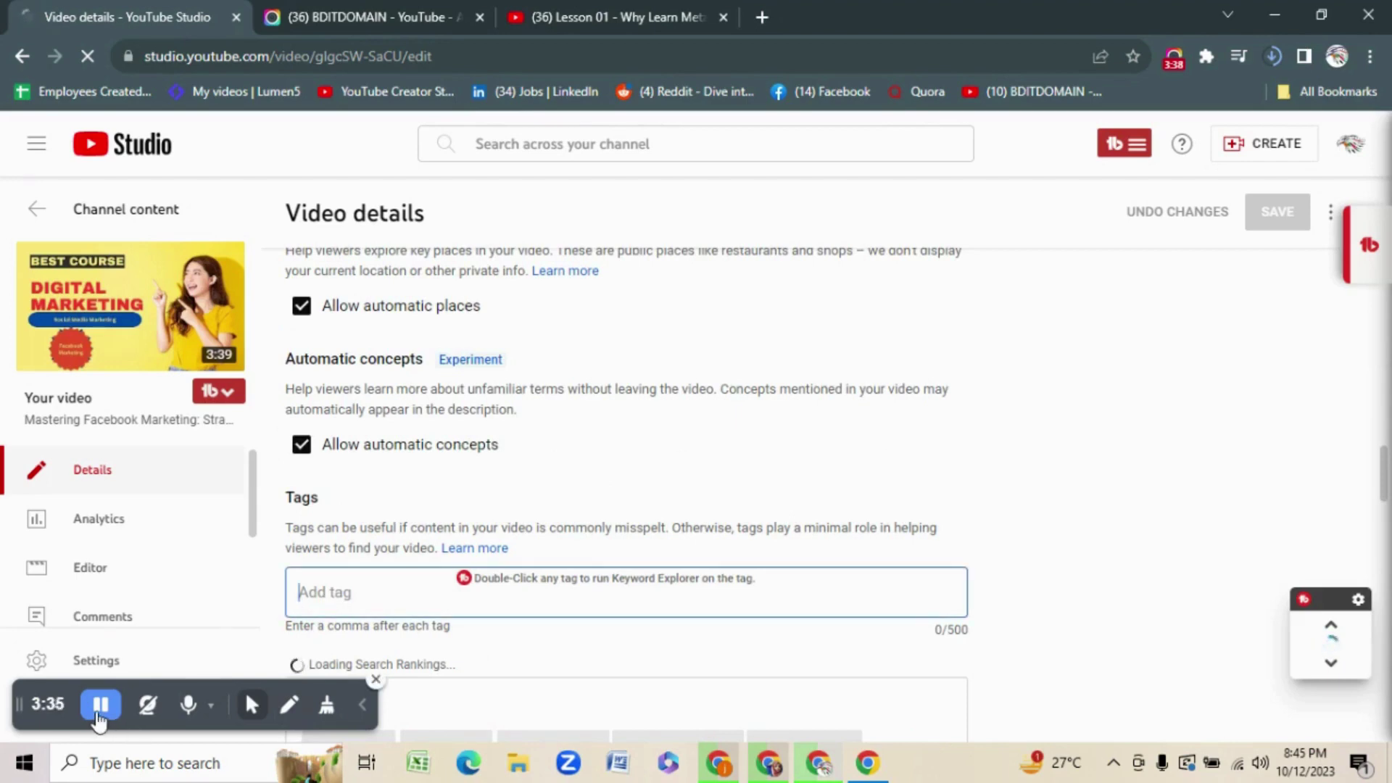
click(338, 594)
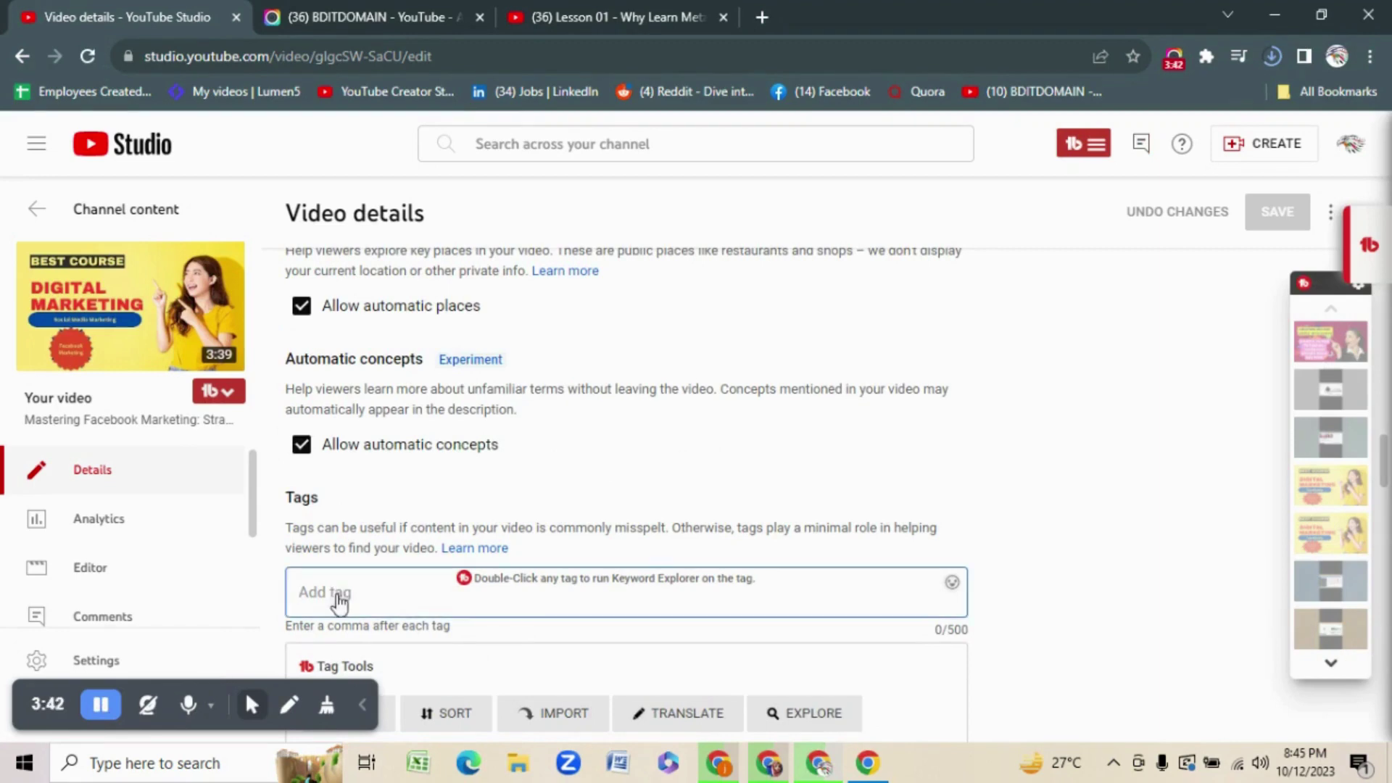
key(ctrl+v)
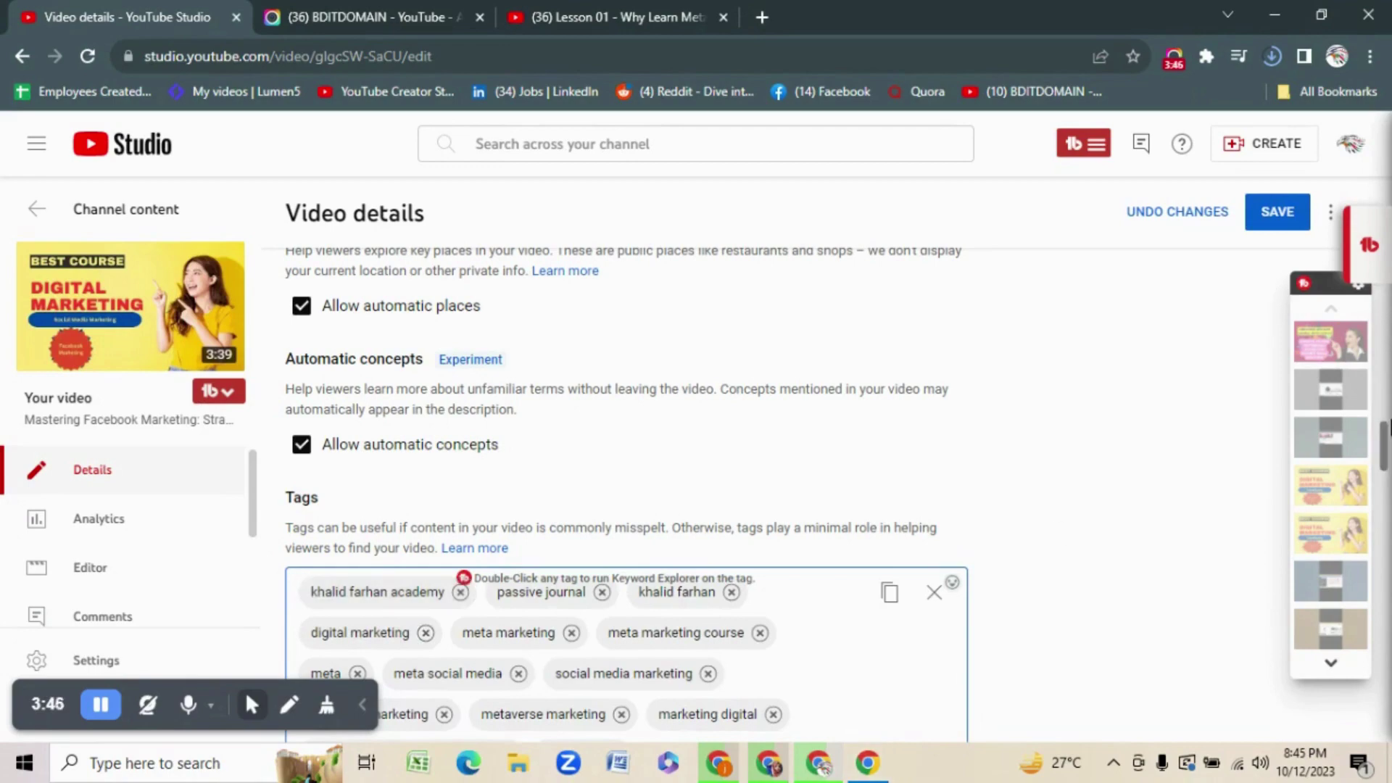
drag(1385, 445, 1384, 185)
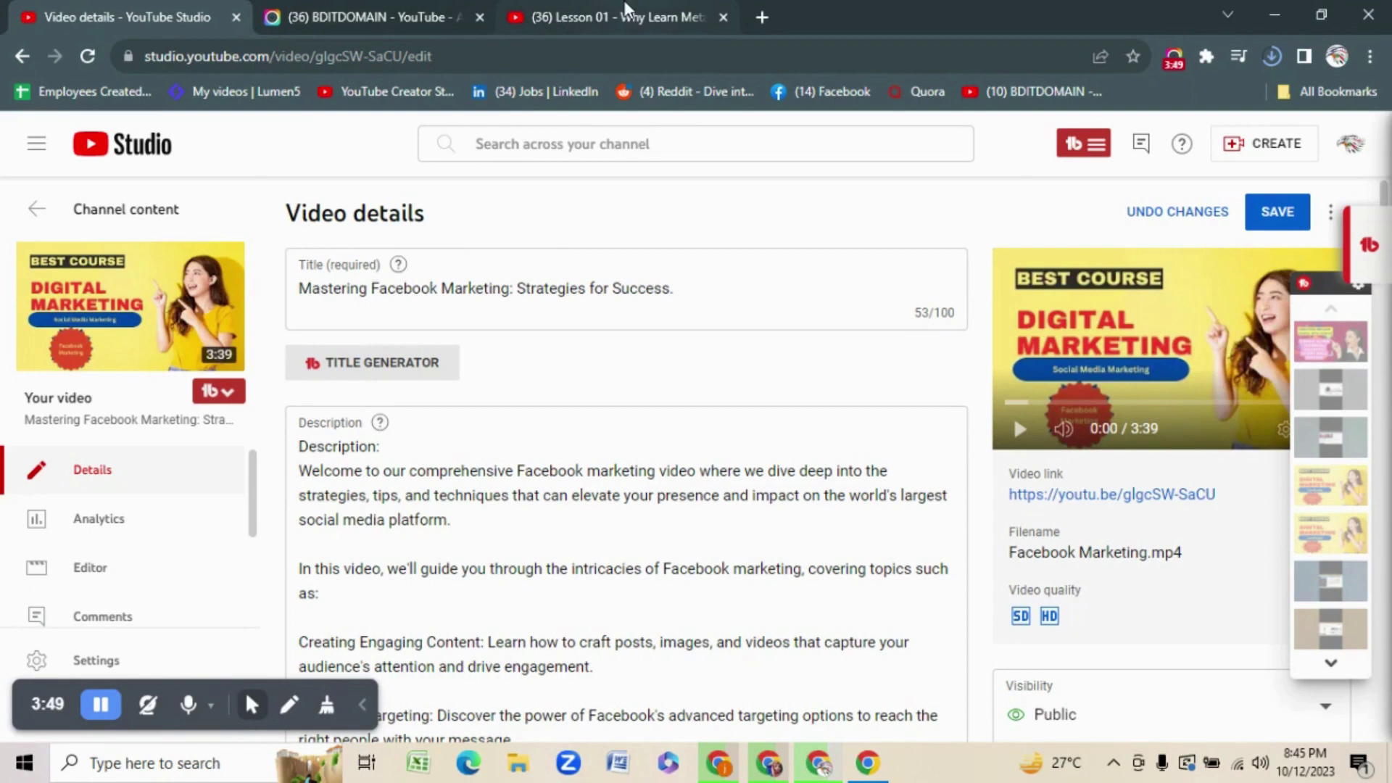
click(620, 16)
Select the competitor's title 'Why Learn Meta Marketing Meta Marketing for Beginners' on the Lesson 01 page.
scroll(363, 290, up, 6)
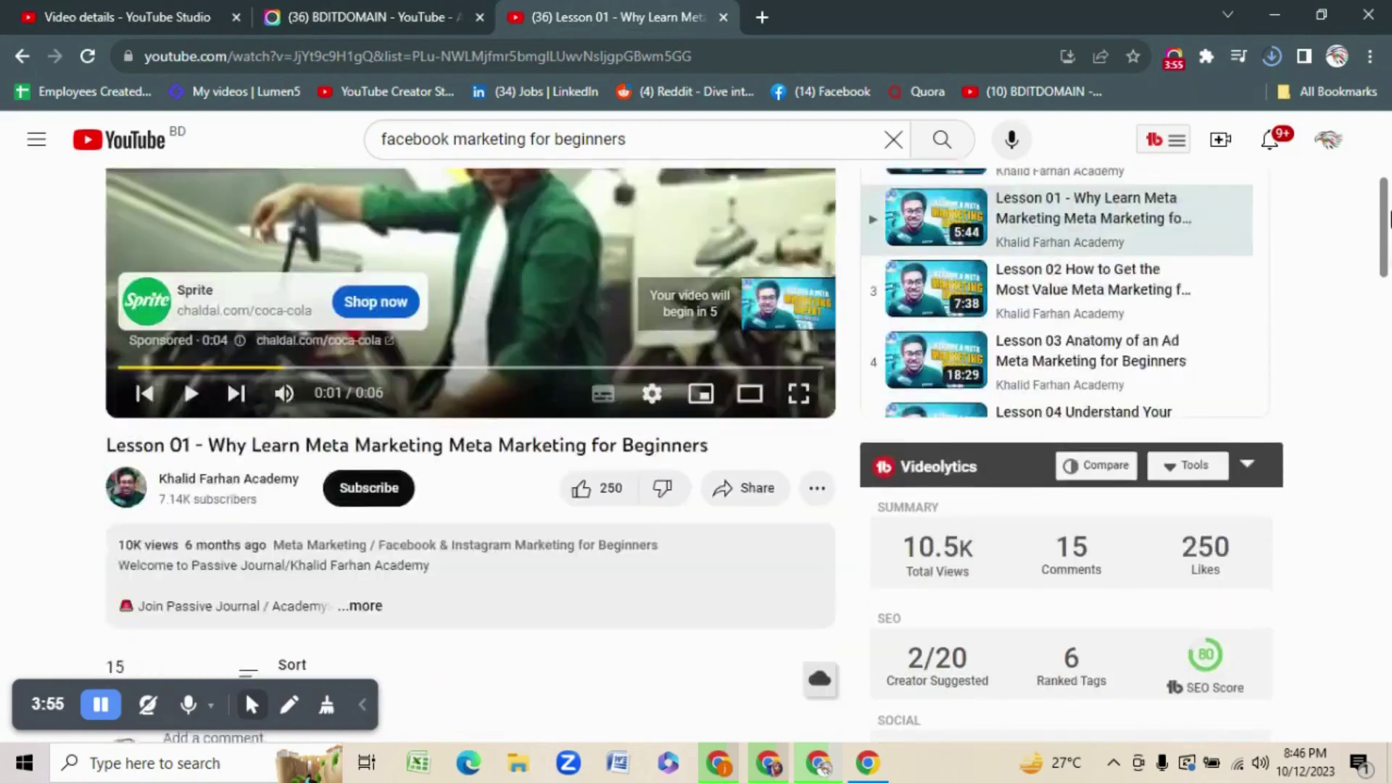
drag(1388, 265, 1388, 231)
drag(209, 384, 713, 395)
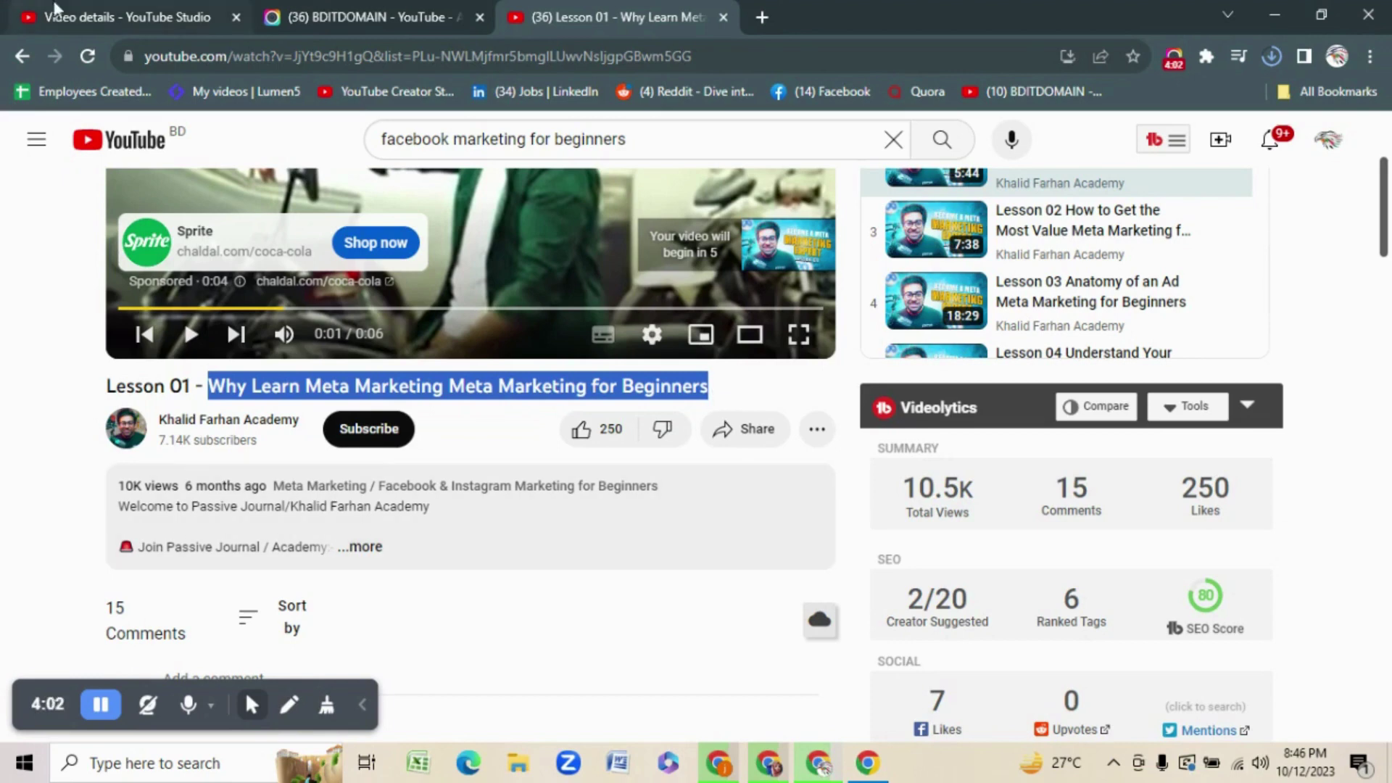
click(73, 16)
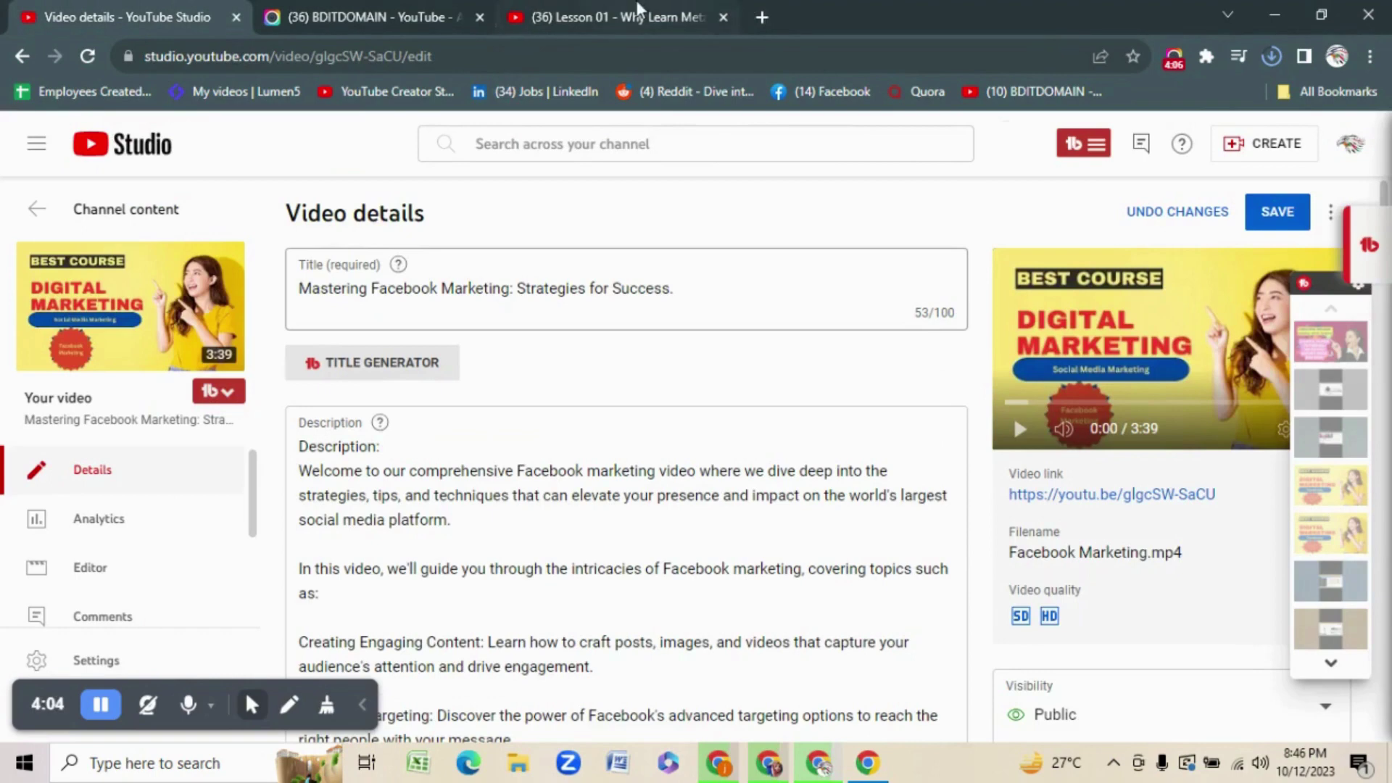
click(638, 14)
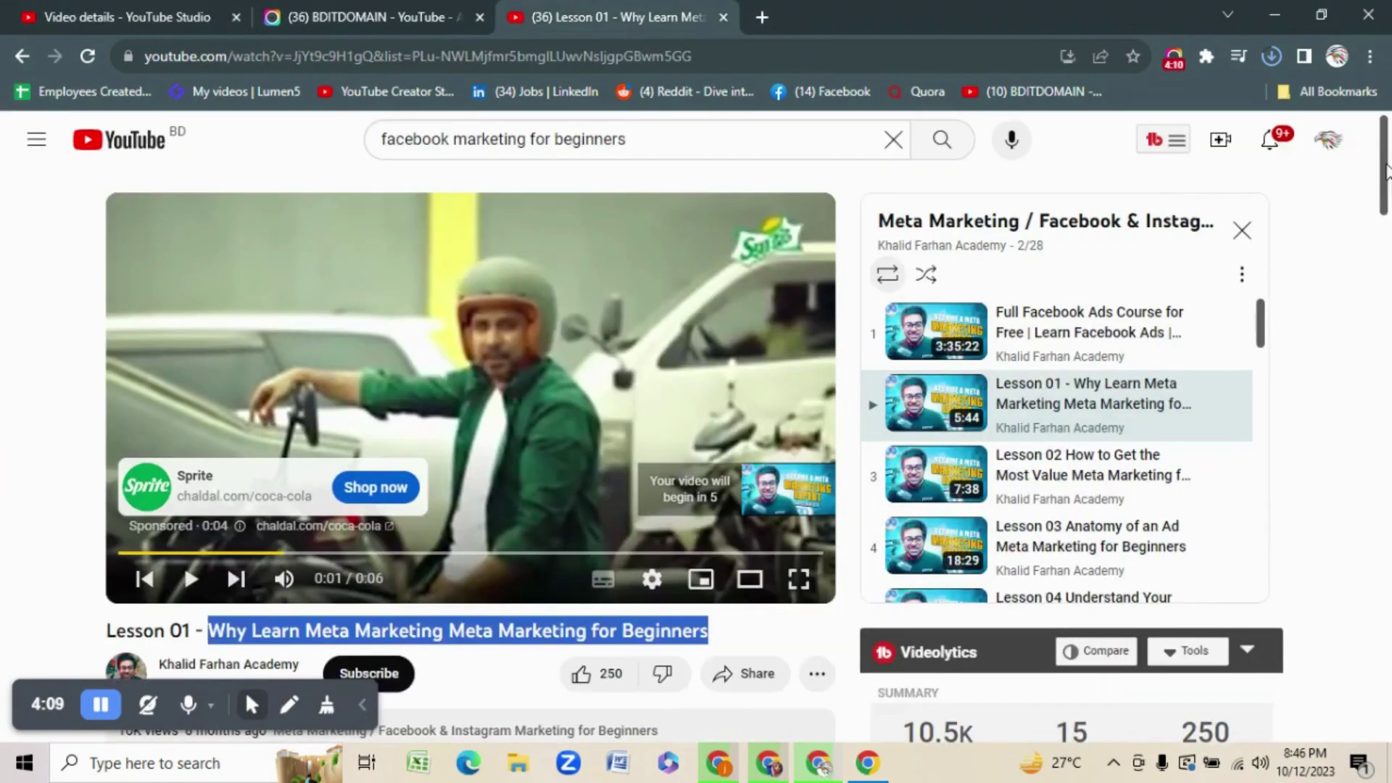
click(24, 57)
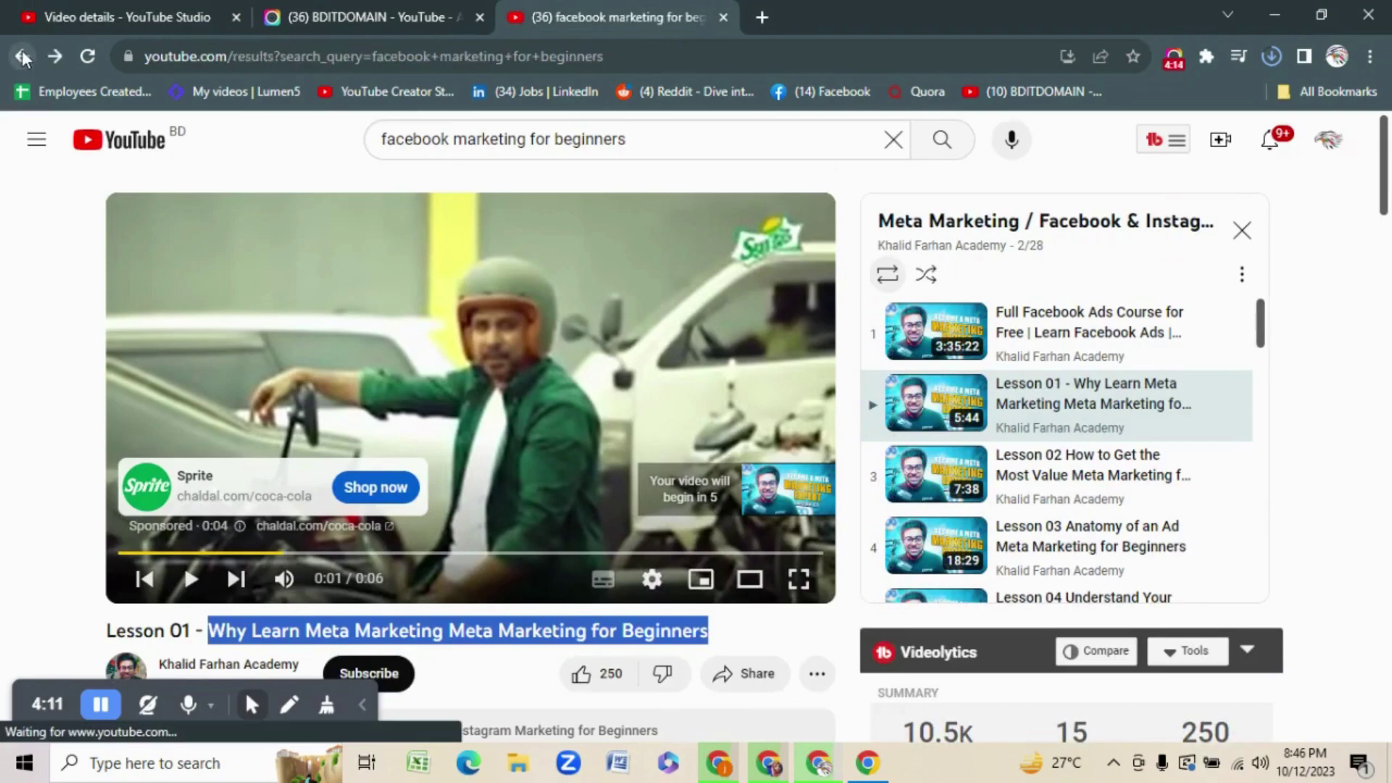
Select your video's old title in Studio and replace it with the competitor's title.
click(127, 16)
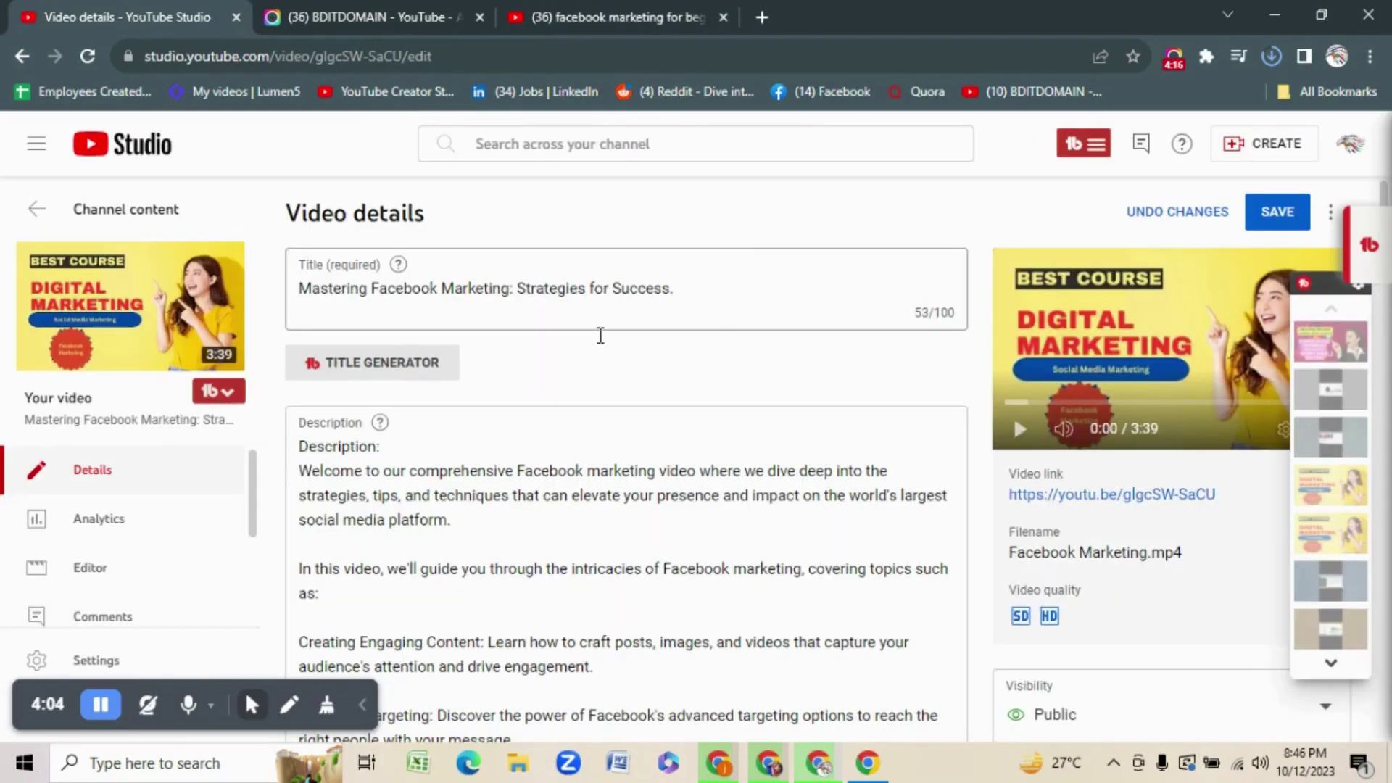
click(675, 297)
drag(528, 290, 301, 290)
click(300, 290)
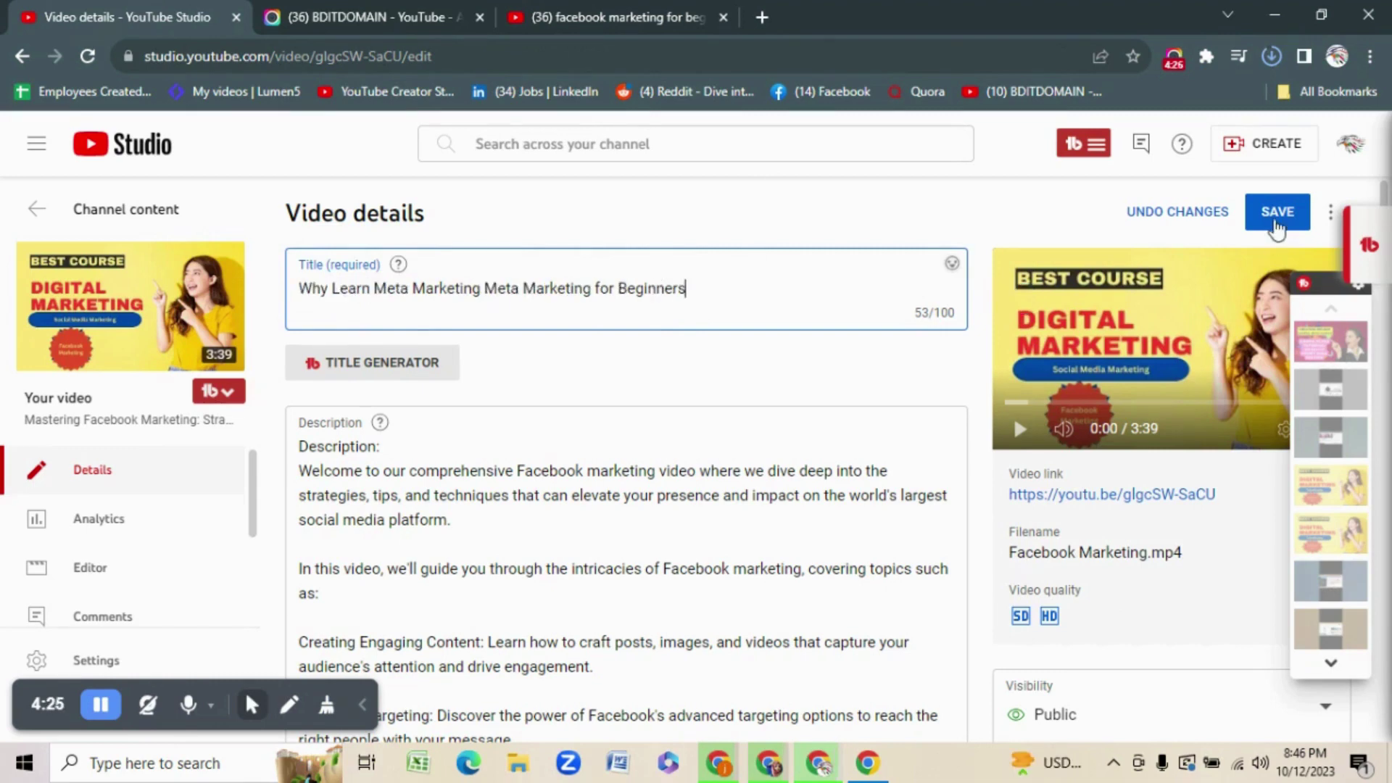
Save the new title and tags, then open the BDITDOMAIN channel's Videos page.
click(1277, 213)
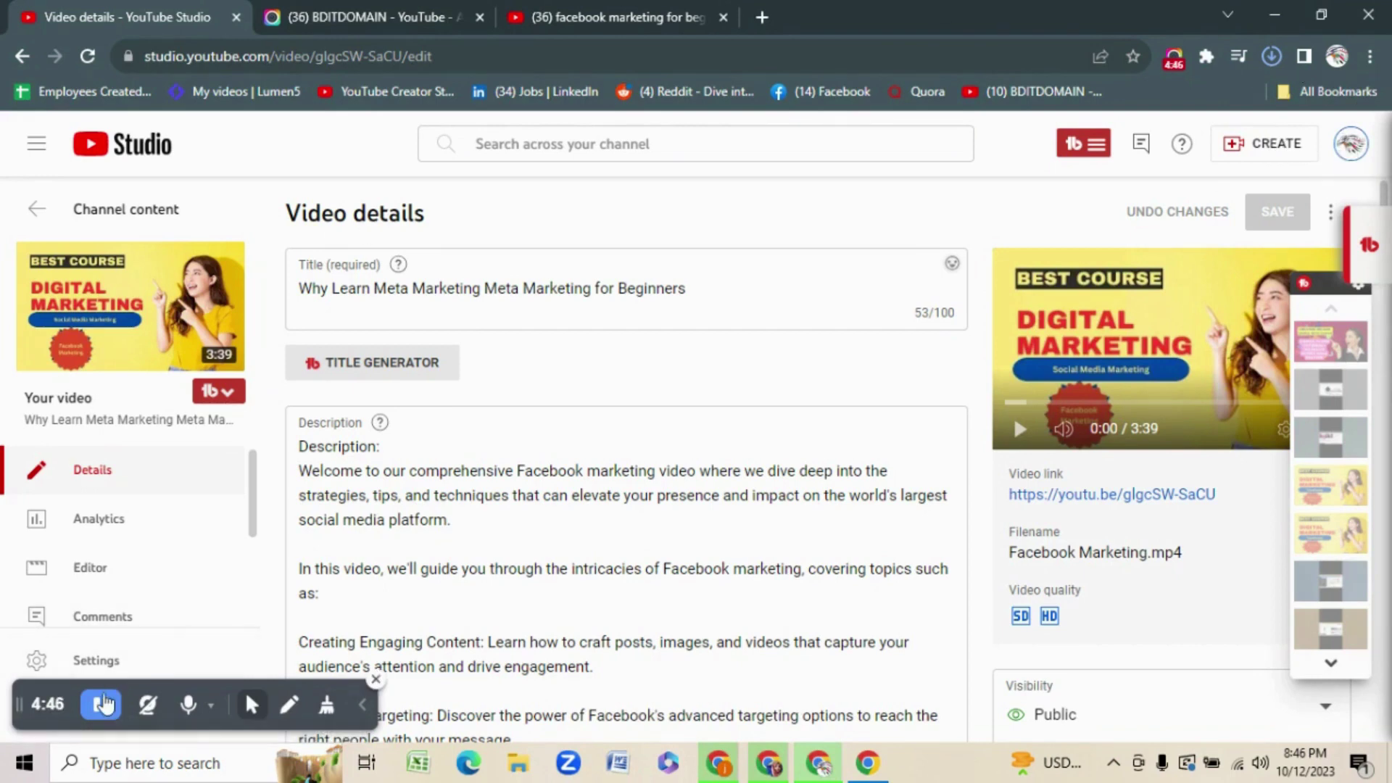
click(101, 704)
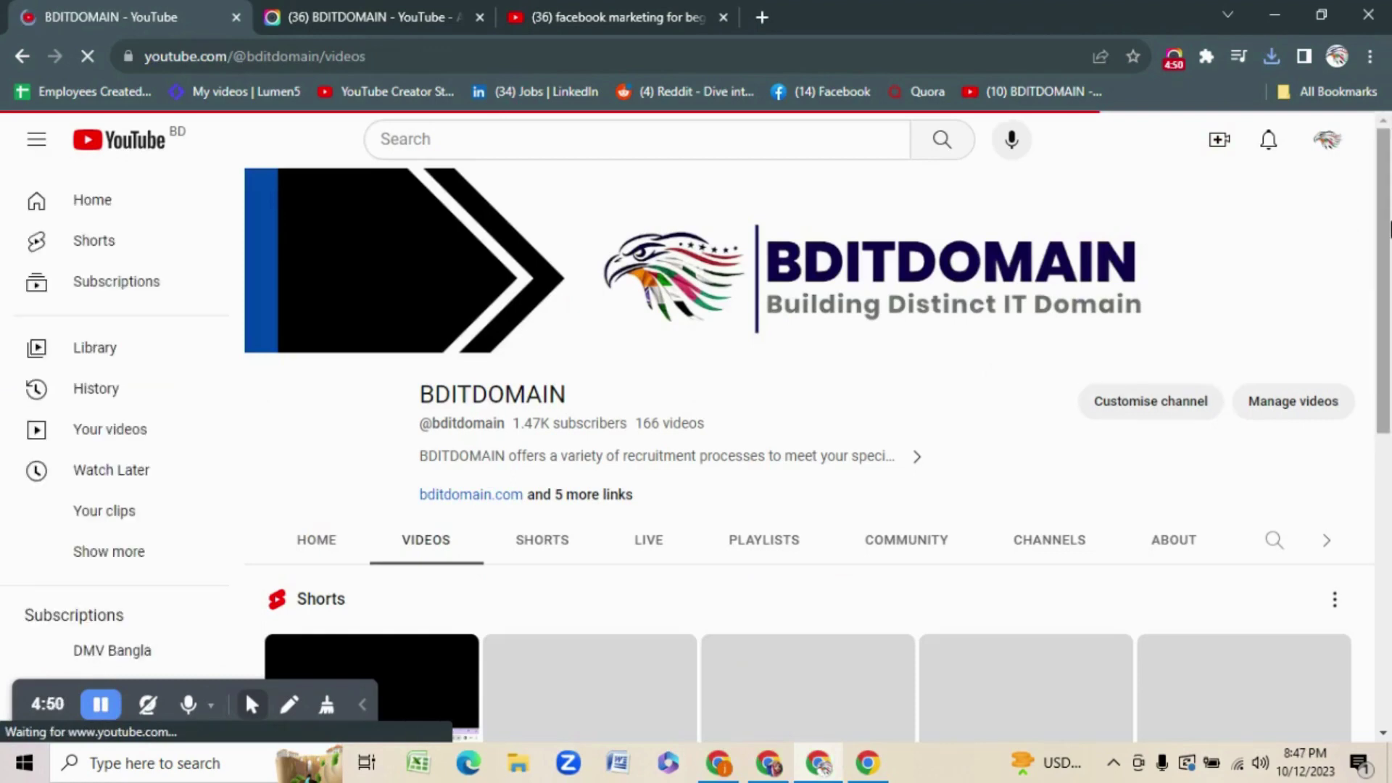
Scroll the channel's Videos grid and open 'Why Learn Meta Marketing Meta Marketing for Beginners'.
drag(1384, 214, 1384, 580)
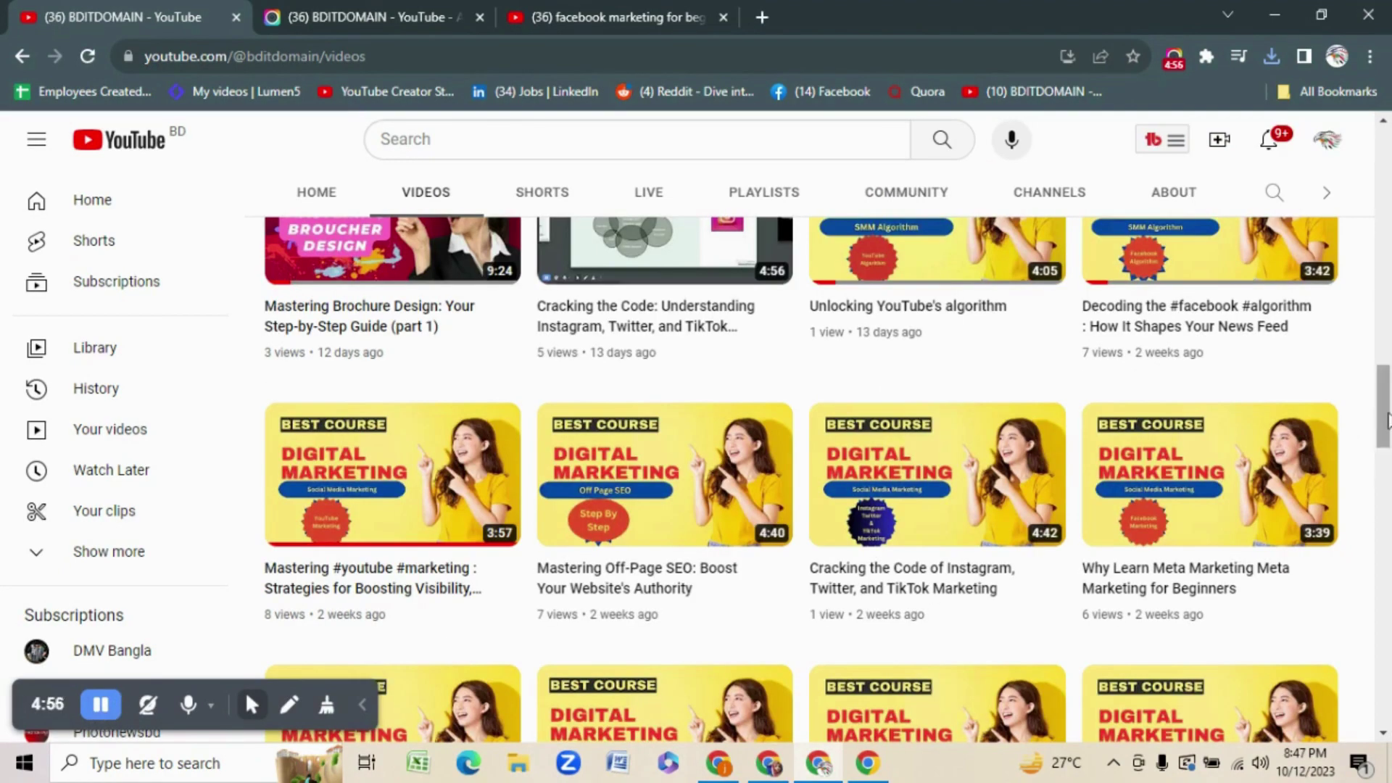
mouse_move(1386, 414)
mouse_down()
mouse_move(1388, 342)
mouse_move(1388, 438)
mouse_up()
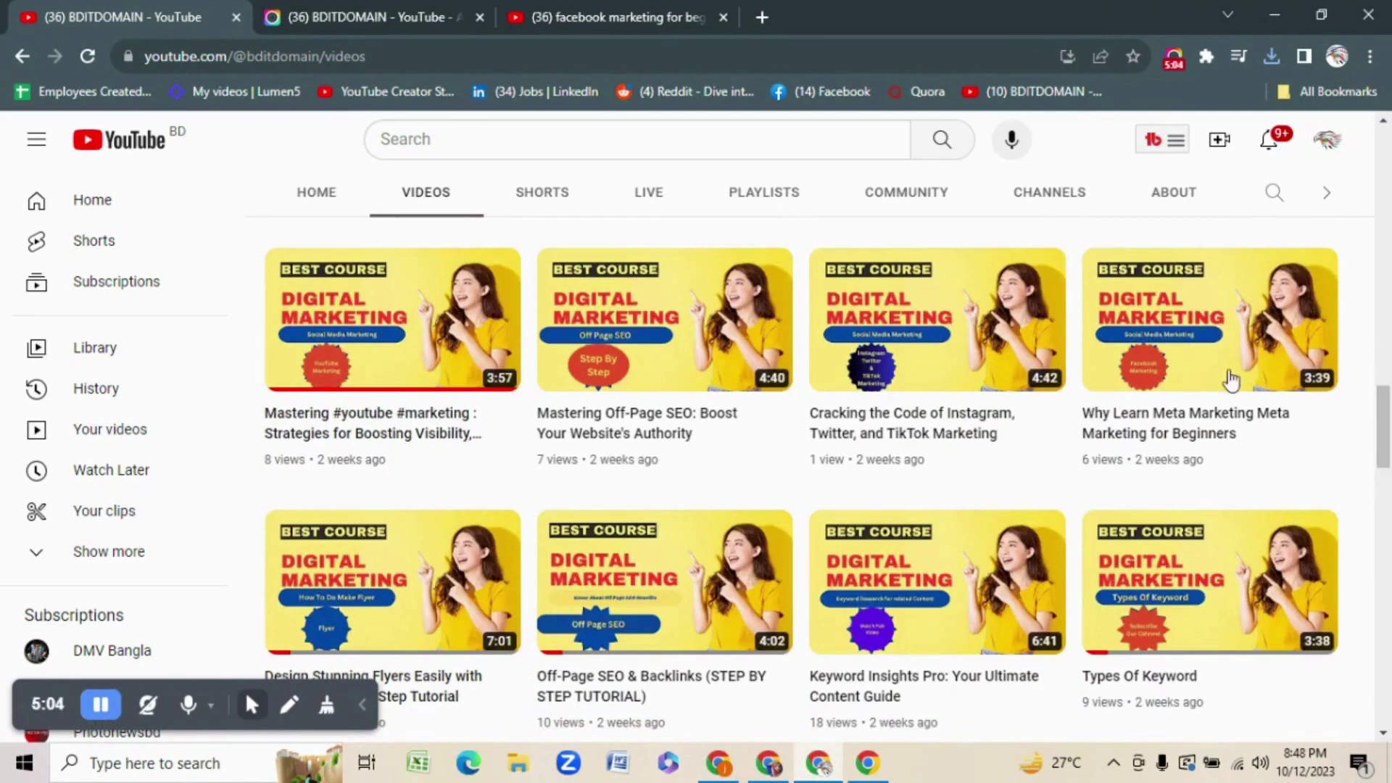
click(1198, 292)
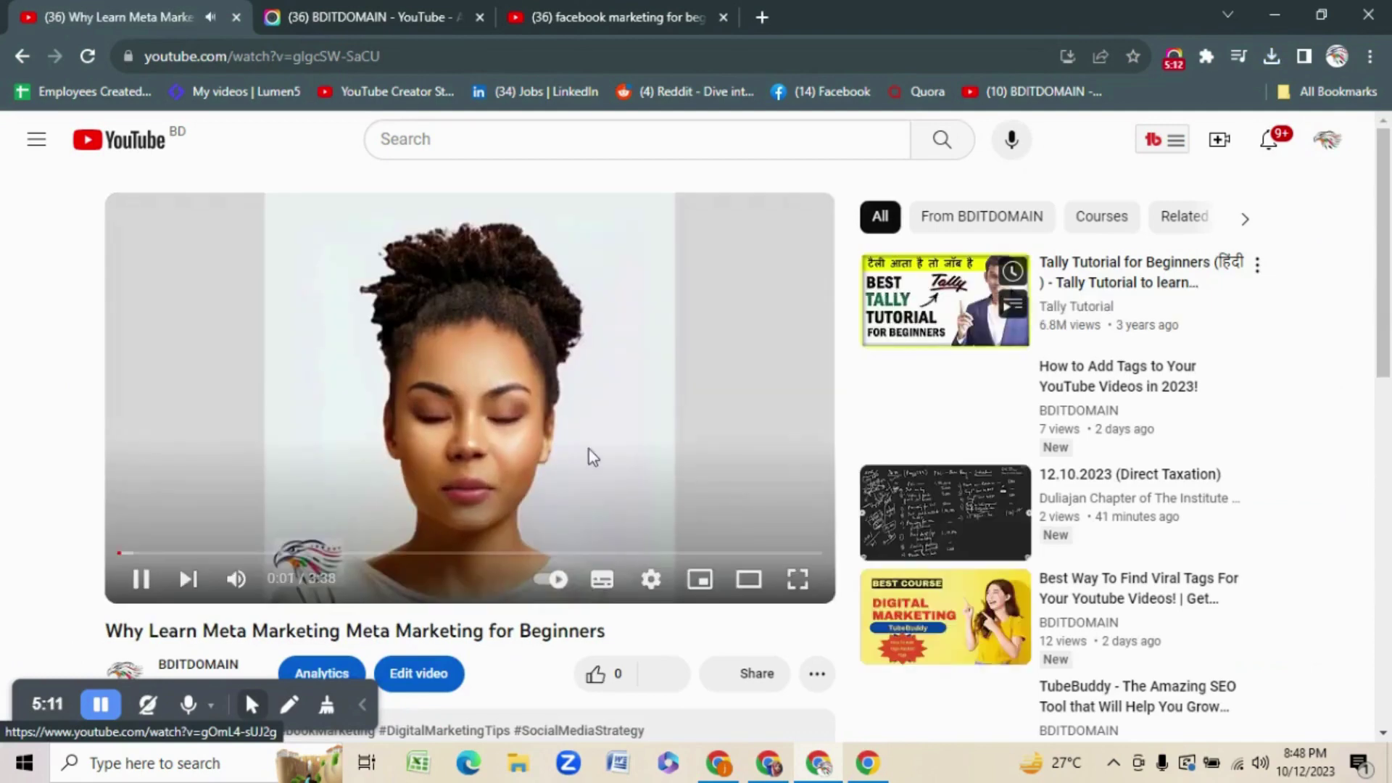
Pause the 'Why Learn Meta Marketing' video at 0:02 to view its SEO score of 70.
click(141, 580)
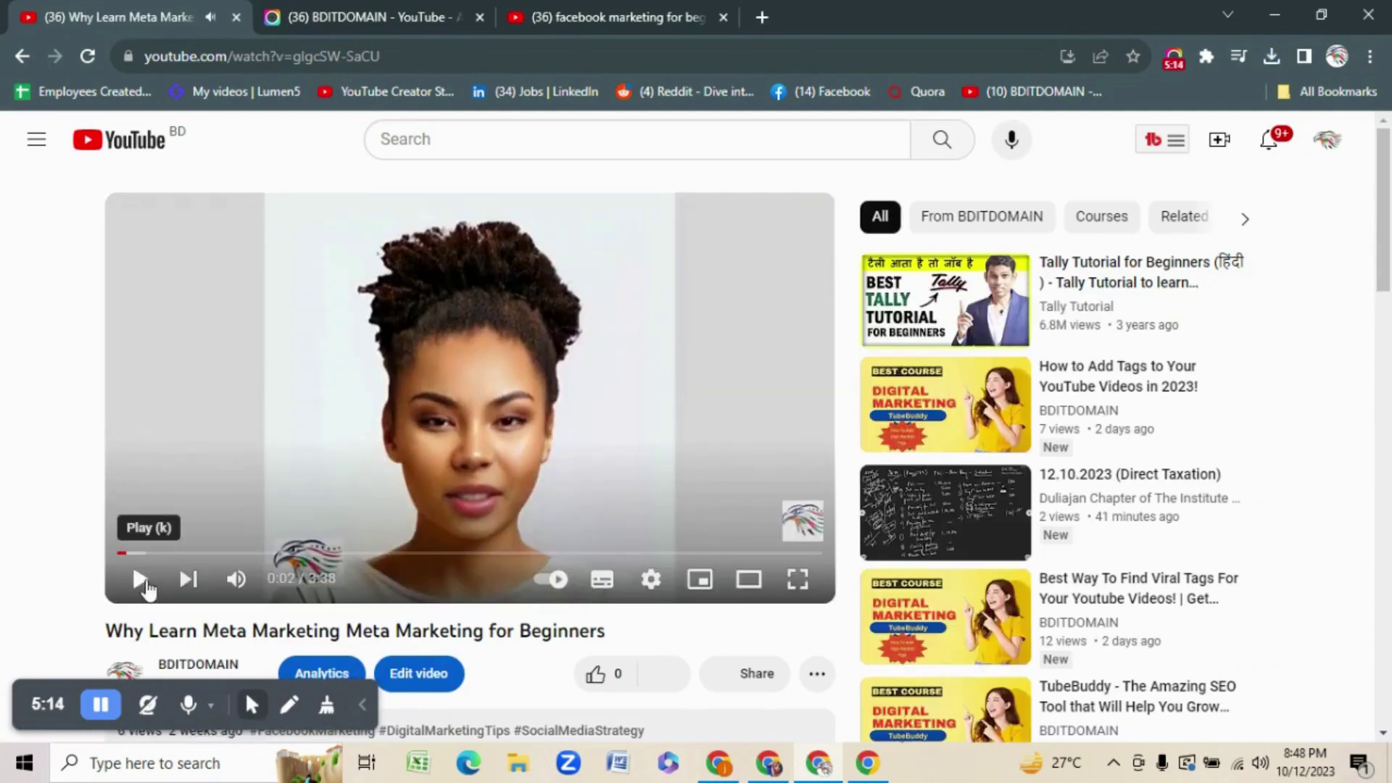